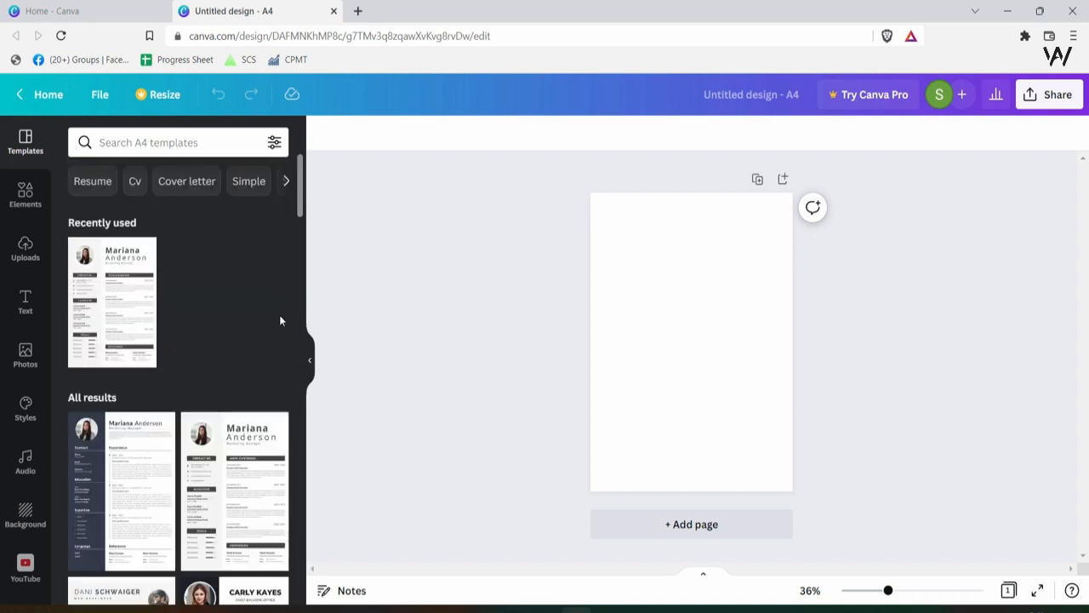
Apply the recently used A4 resume template with the circular portrait to the blank page.
left_click(105, 285)
left_click_drag(888, 590, 915, 589)
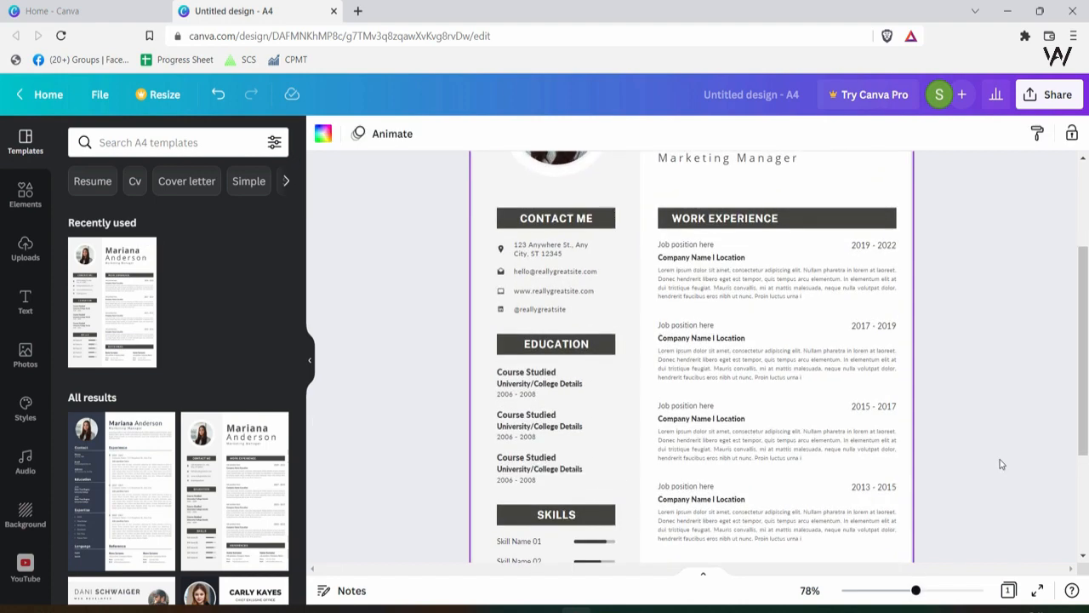
left_click_drag(1074, 358, 1056, 280)
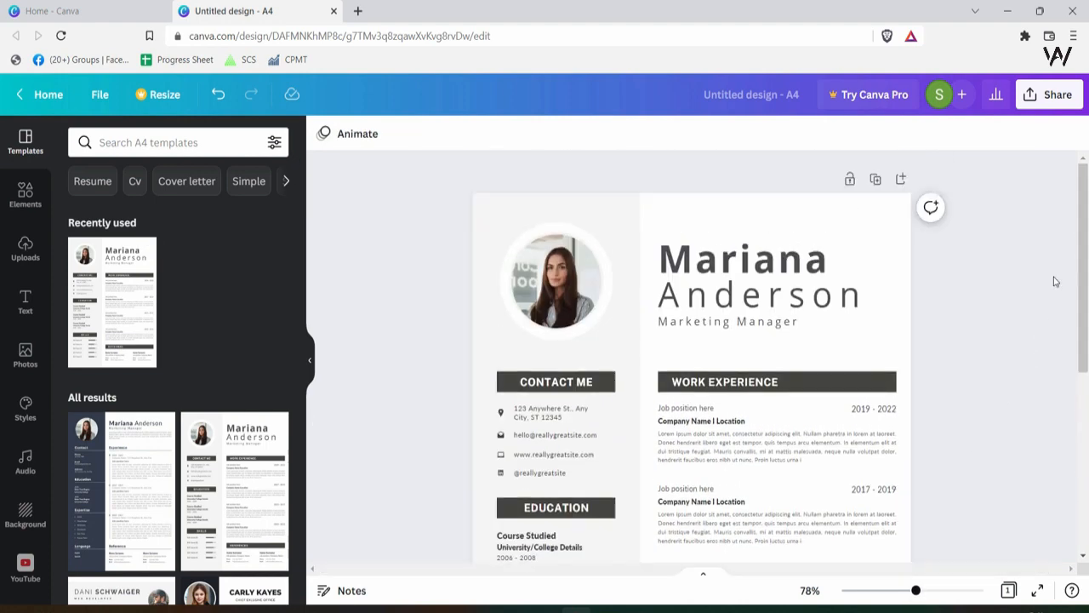
Examine the resume template from the header photo and name down to the skills bars and references section.
scroll(1020, 359, "down", 3)
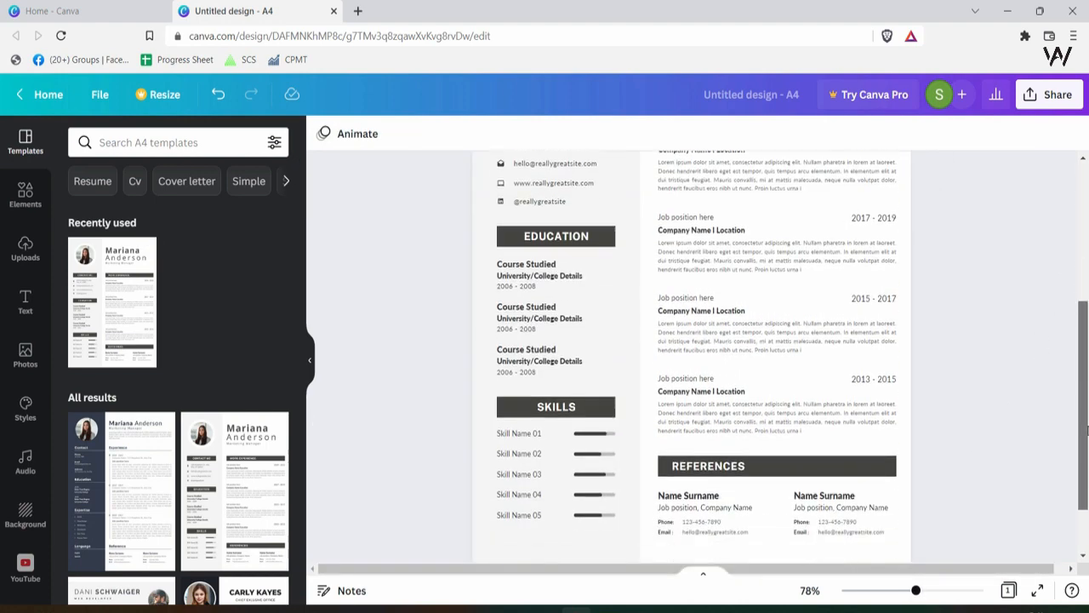
left_click(593, 434)
left_click(971, 297)
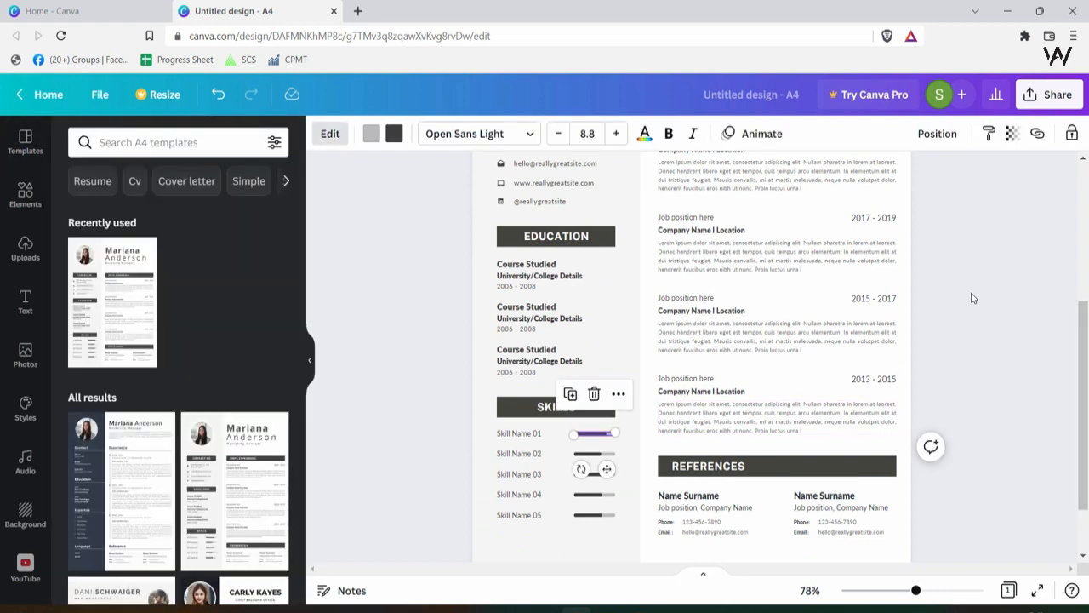
scroll(885, 326, "up", 3)
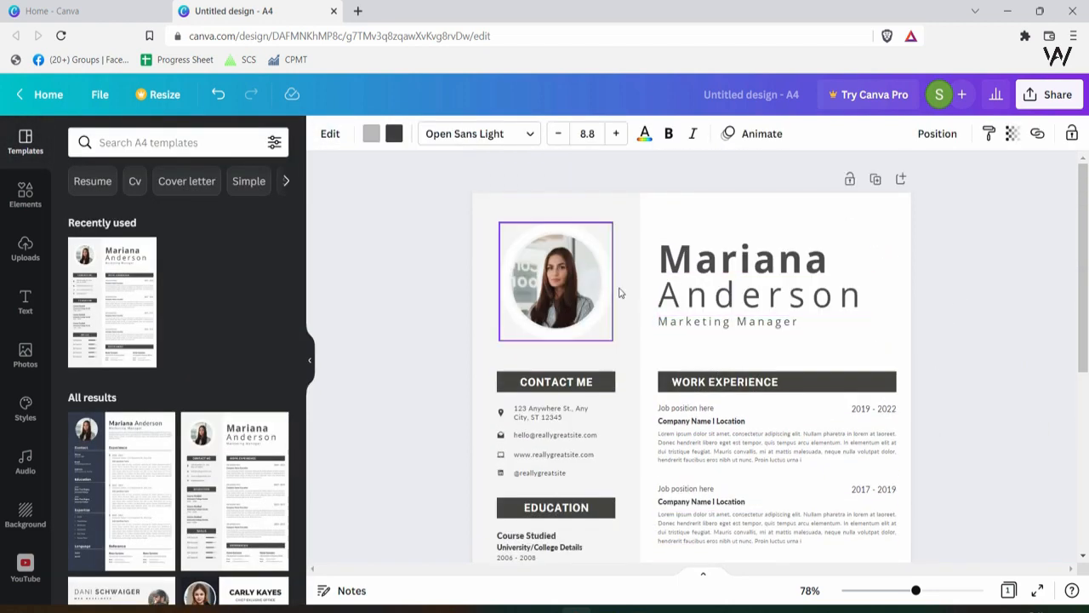
left_click(739, 261)
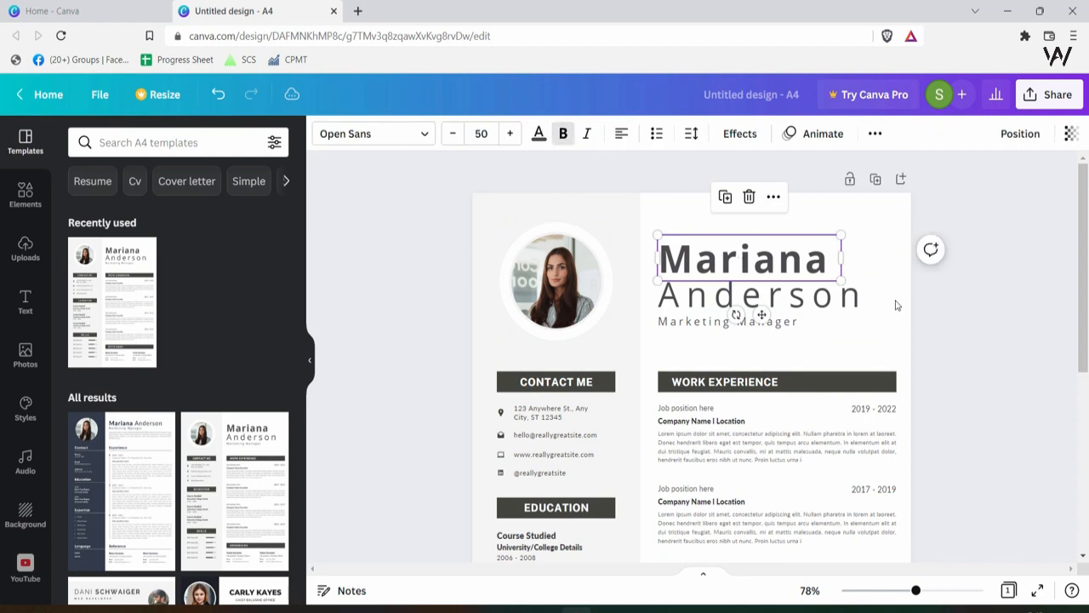
left_click(894, 304)
scroll(982, 409, "down", 5)
scroll(982, 408, "up", 3)
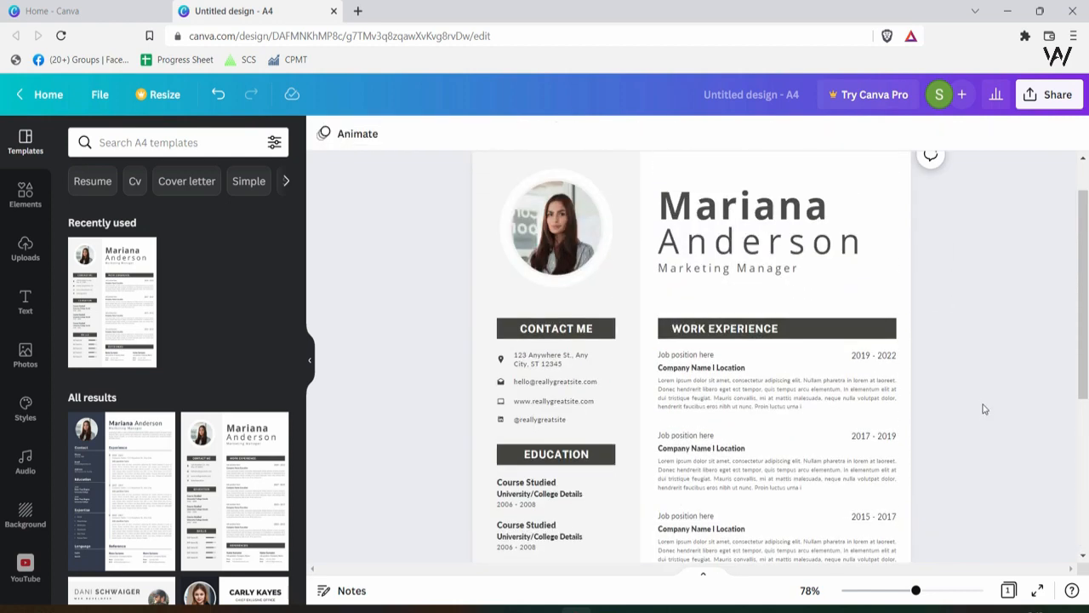
scroll(1004, 298, "up", 2)
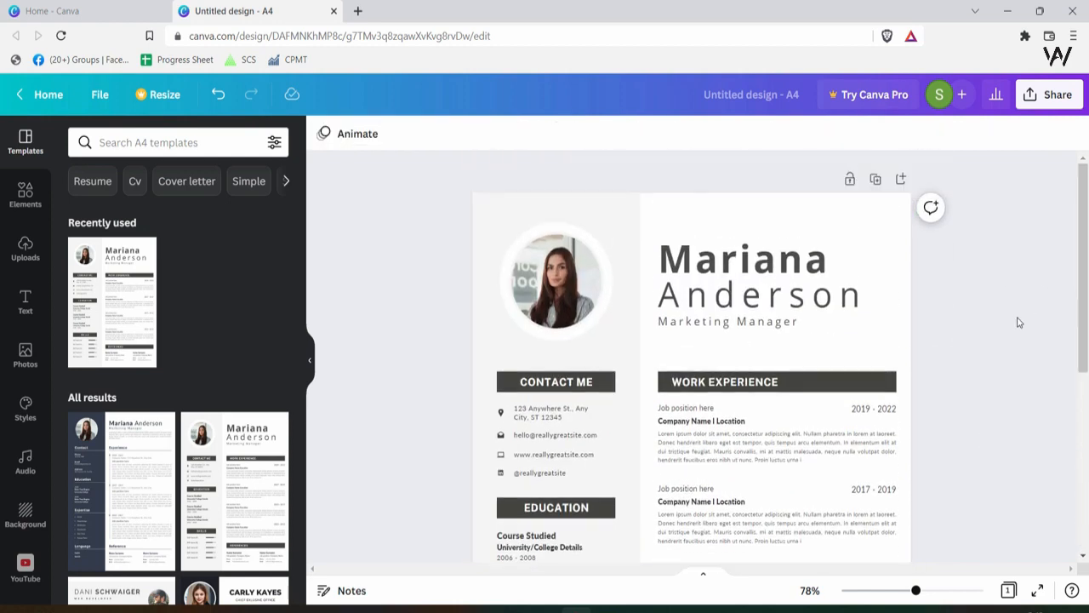
Duplicate the resume page and compare the original with the copy on page 2.
left_click(875, 178)
scroll(995, 386, "up", 6)
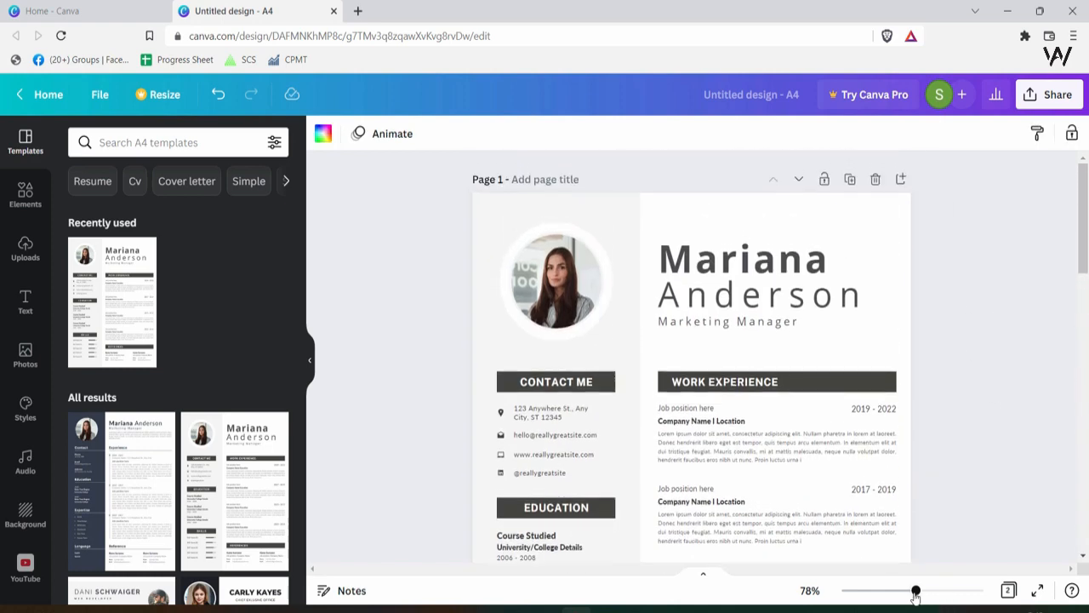
left_click_drag(916, 590, 897, 590)
scroll(911, 462, "down", 5)
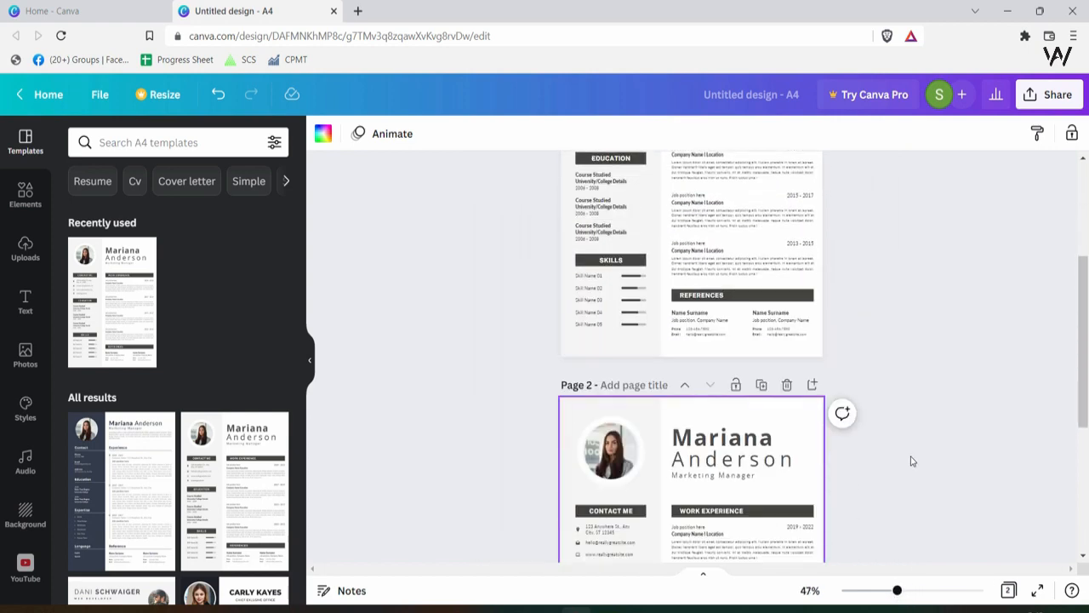
scroll(912, 462, "up", 5)
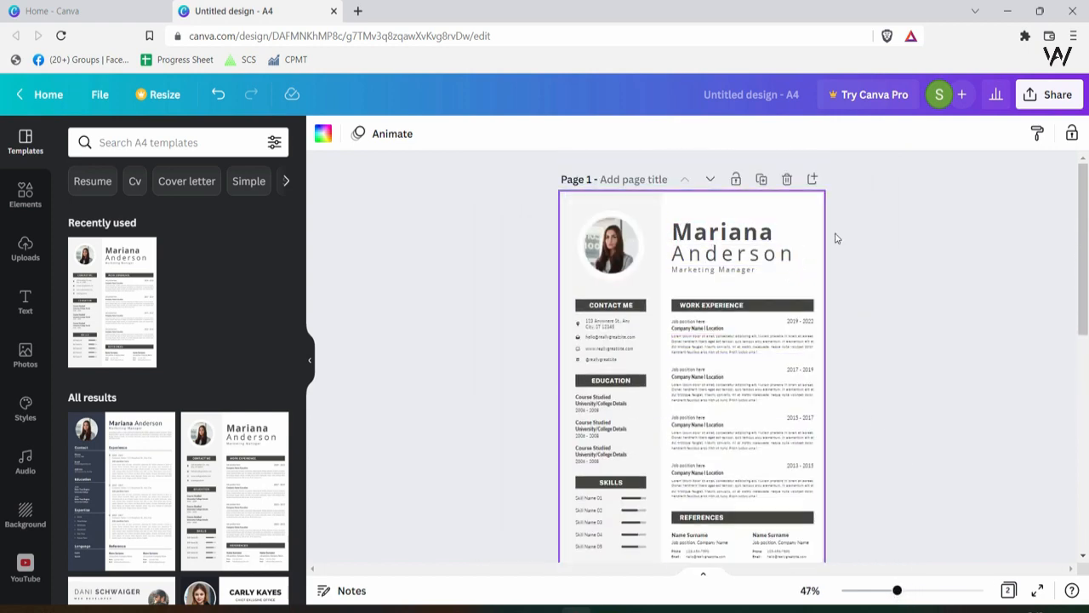
scroll(975, 309, "down", 6)
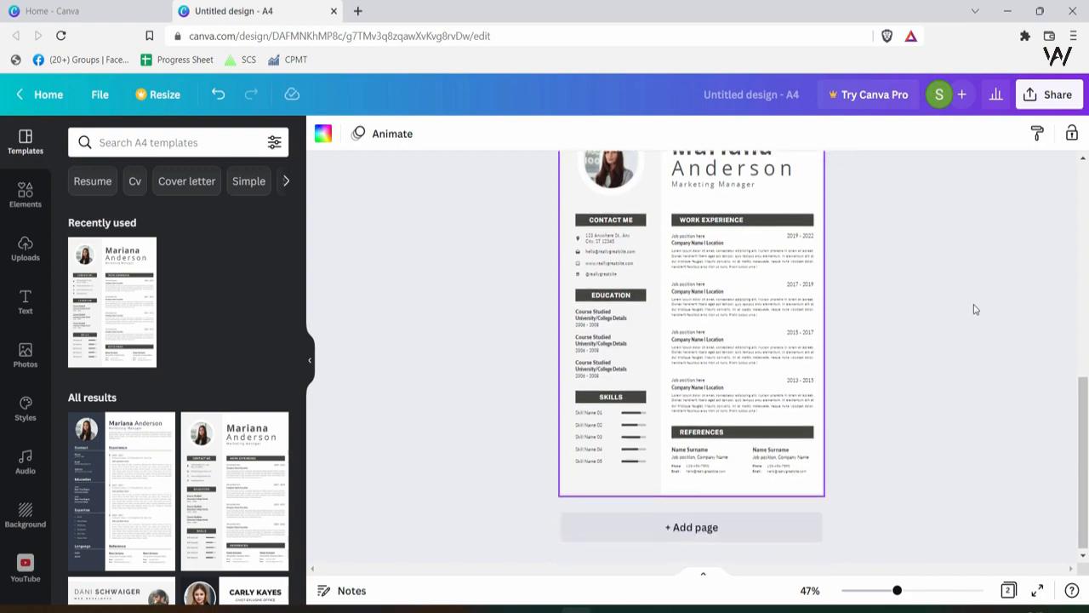
scroll(975, 310, "up", 4)
scroll(975, 310, "down", 3)
scroll(953, 408, "down", 1)
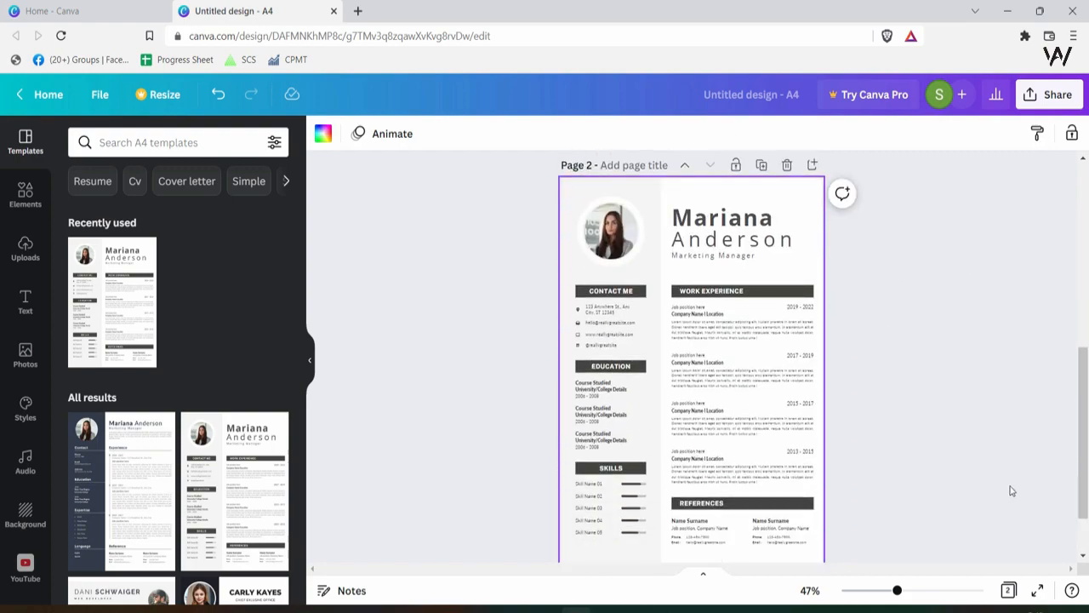
Delete the portrait photo from the circular frame on page 2, keeping the empty frame.
left_click_drag(897, 589, 913, 590)
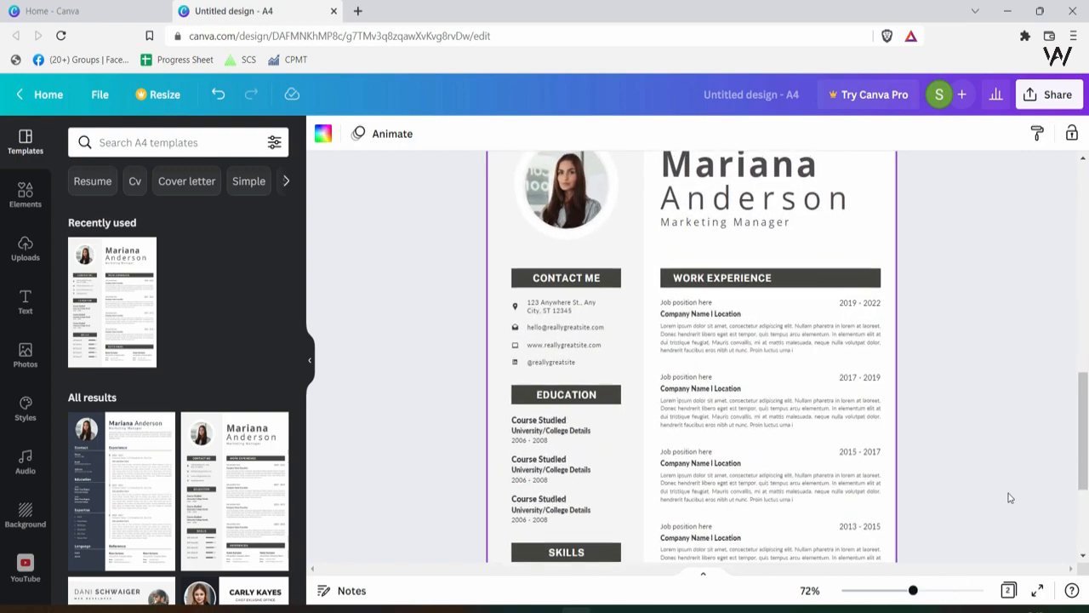
scroll(1009, 496, "down", 6)
left_click(593, 387)
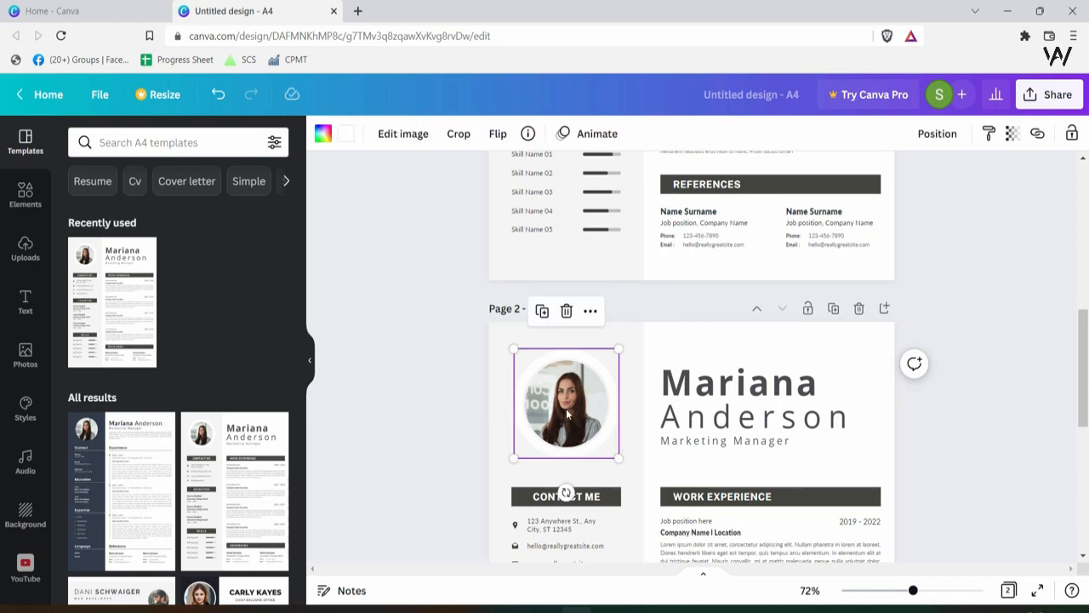
key("Delete")
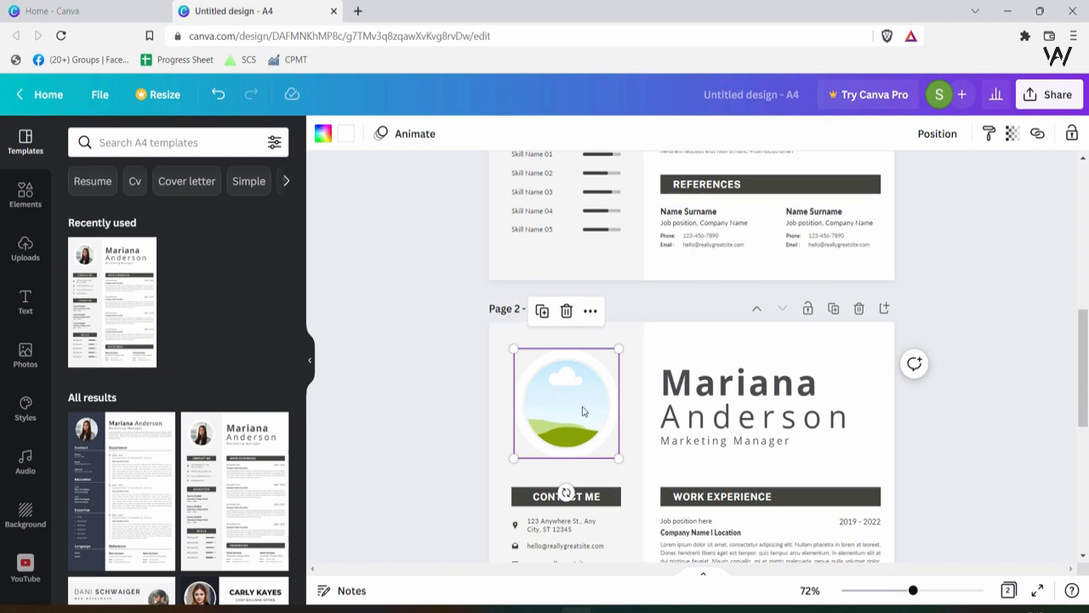
Search the stock photos for "passport photo" and browse the results for a suitable headshot.
left_click(25, 246)
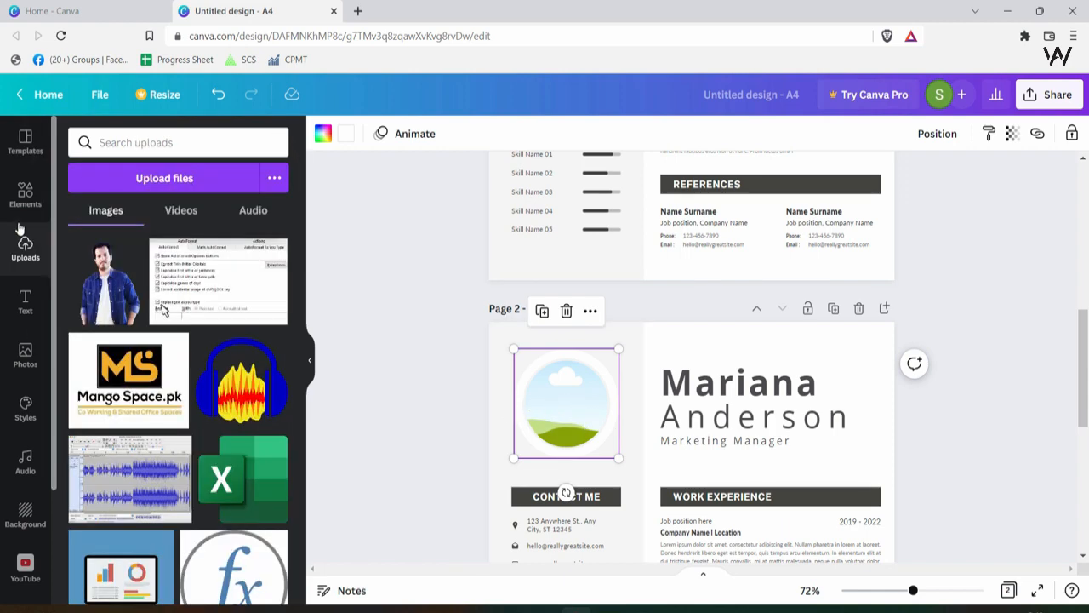
left_click(25, 356)
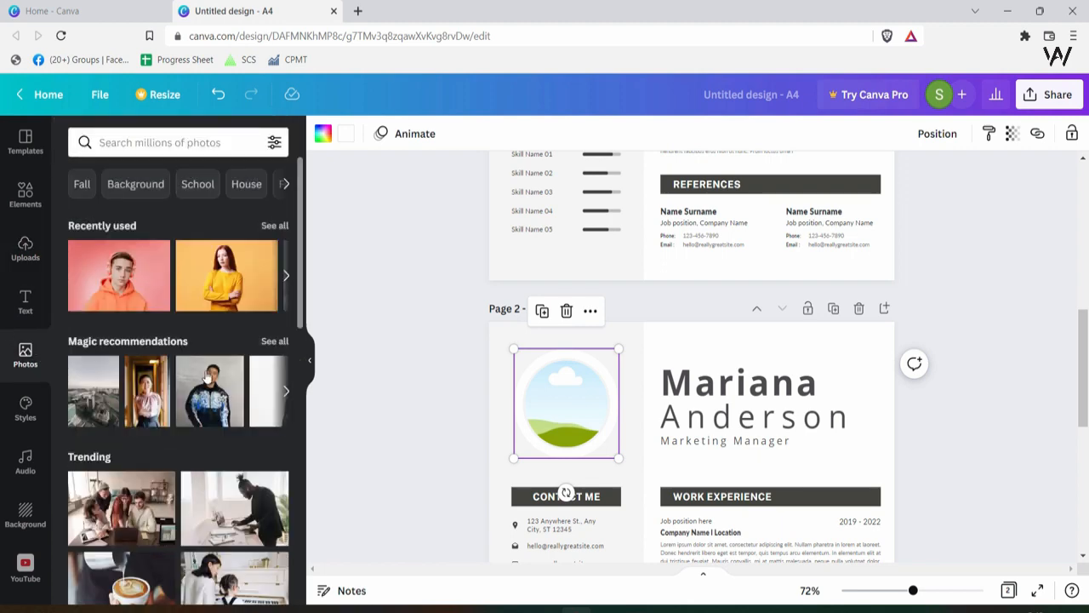
left_click(182, 142)
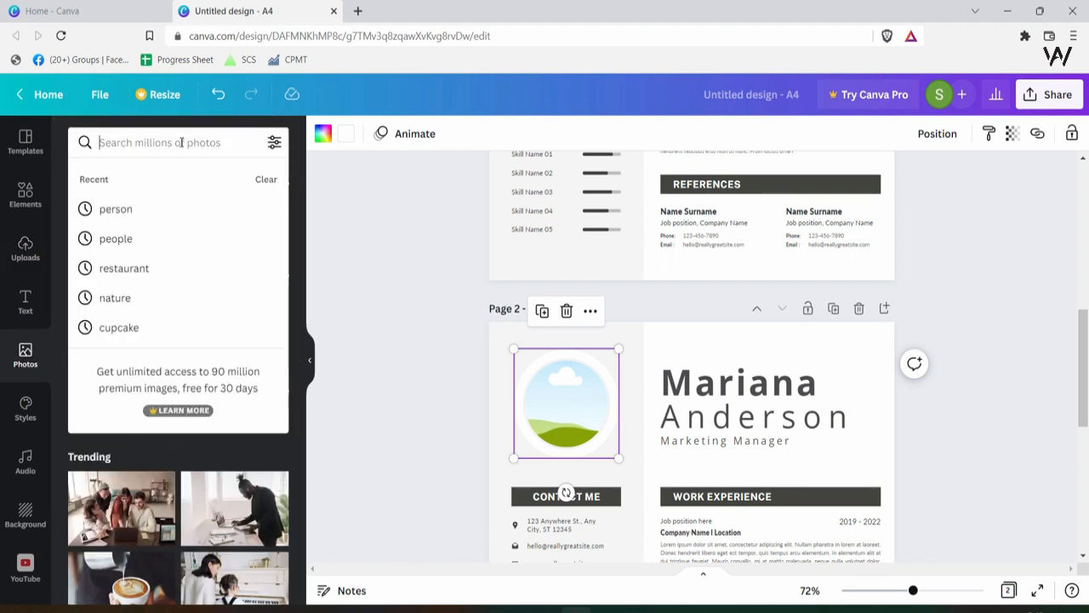
type("passport")
type("photo")
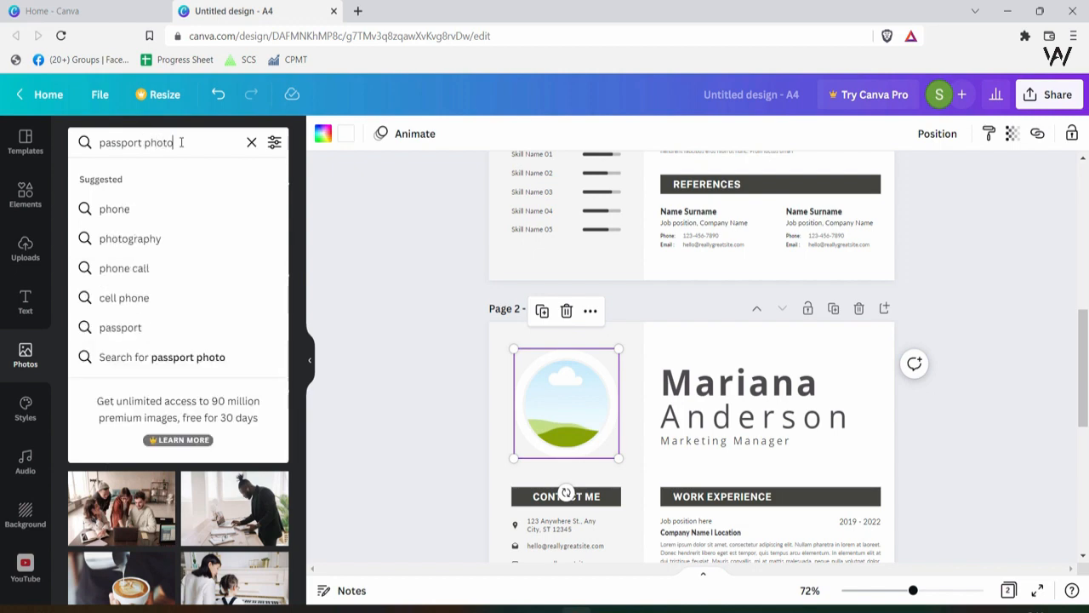
key("Return")
scroll(298, 428, "down", 3)
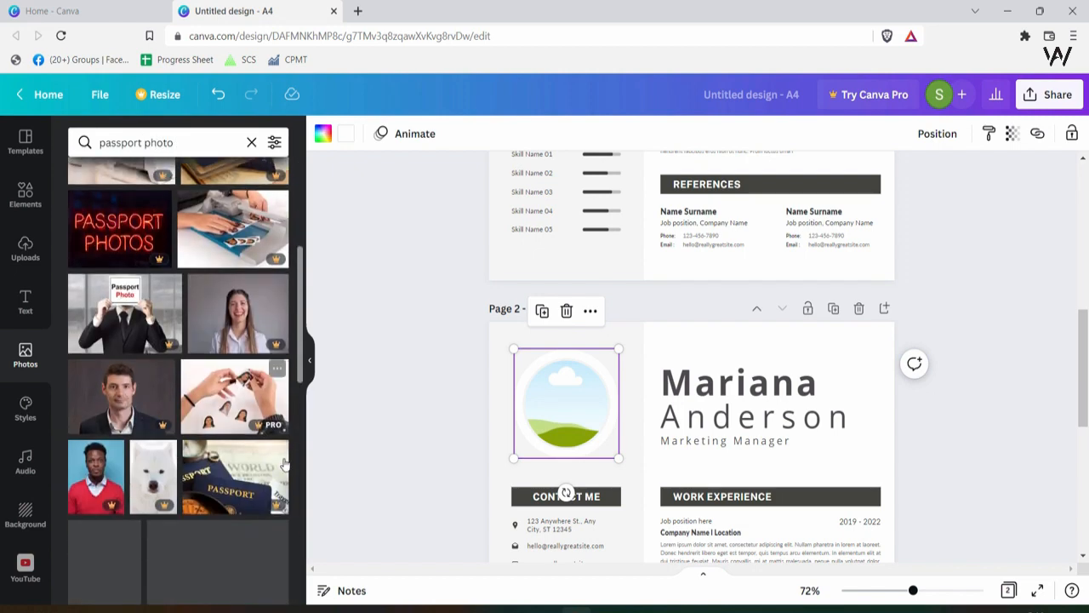
scroll(309, 464, "down", 1)
scroll(308, 464, "down", 2)
scroll(215, 458, "down", 10)
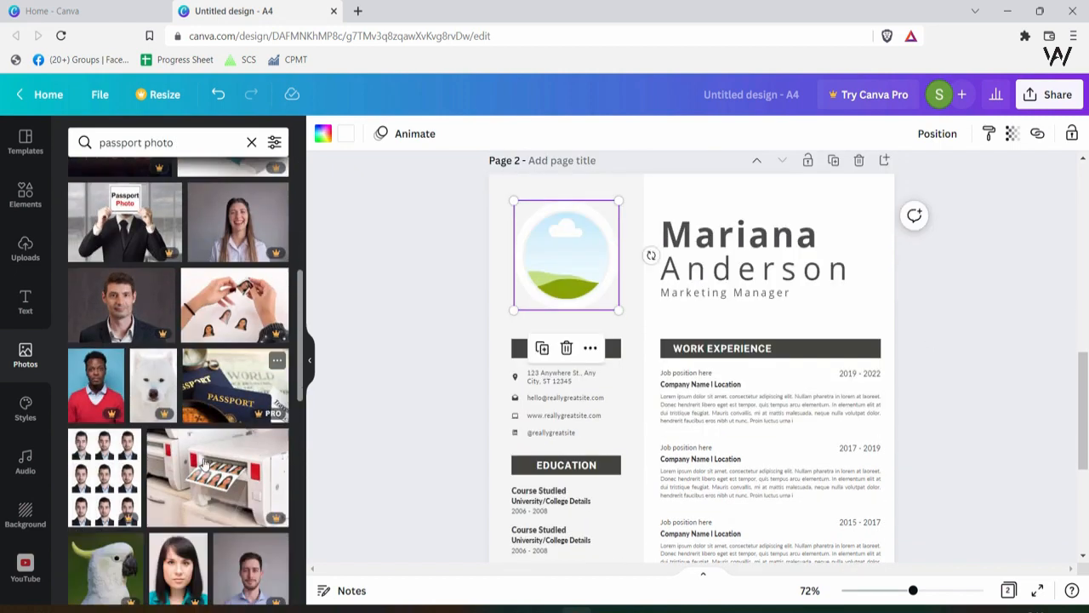
scroll(215, 458, "down", 2)
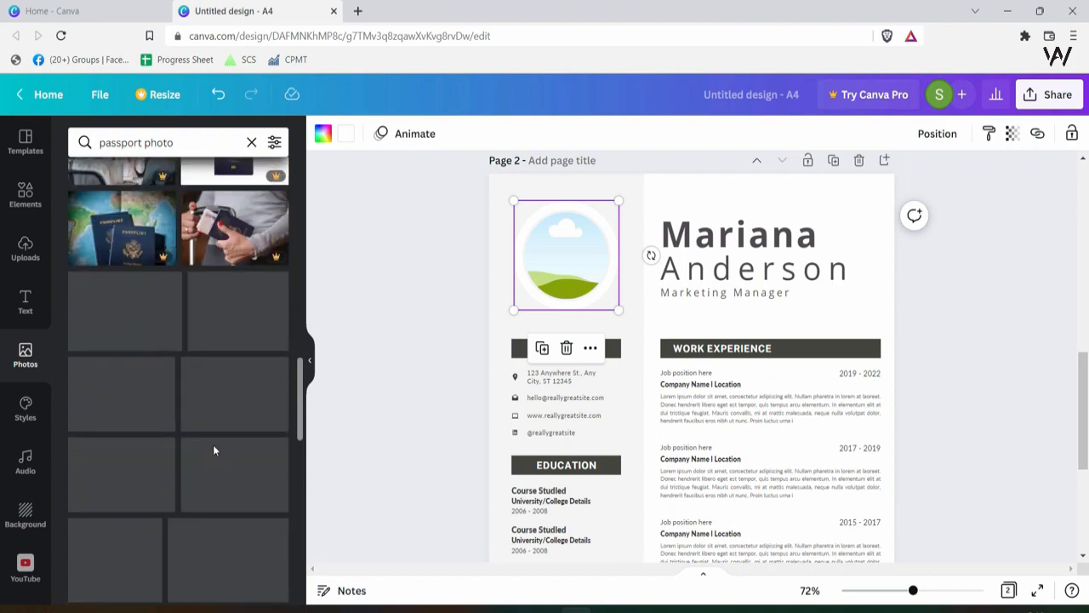
scroll(213, 451, "down", 5)
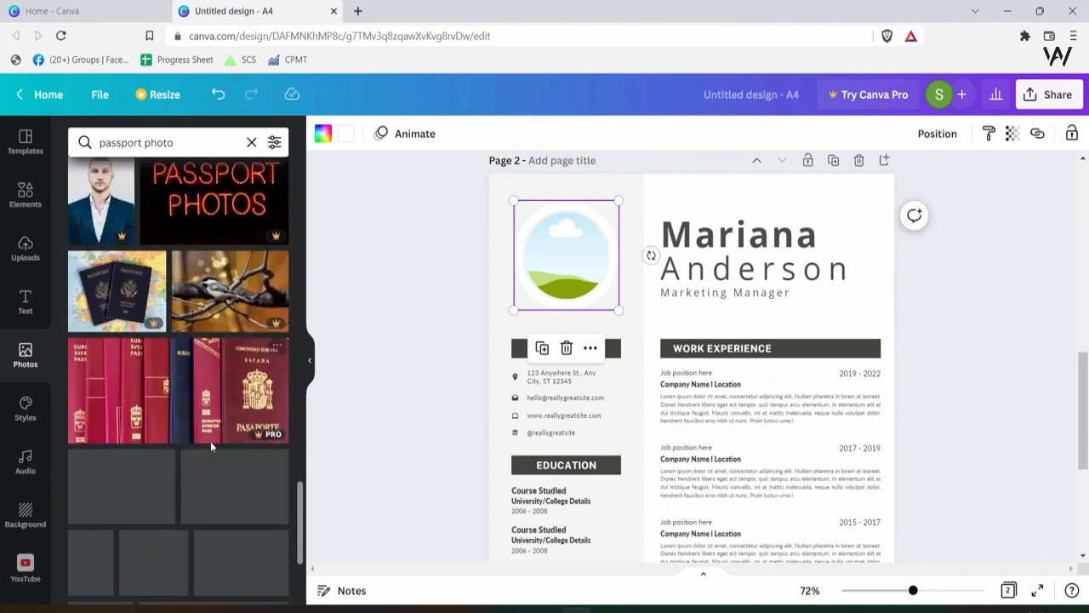
scroll(210, 441, "down", 3)
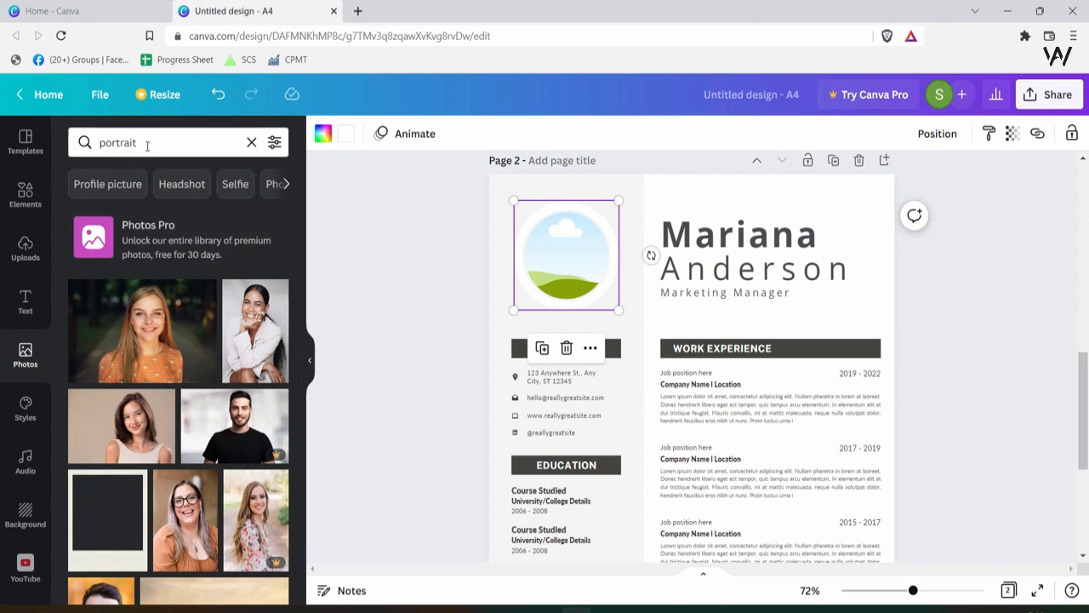
Find the bearded man's photo under "portrait" and place it in page 2's circular frame, repositioning it within the frame.
scroll(128, 355, "down", 3)
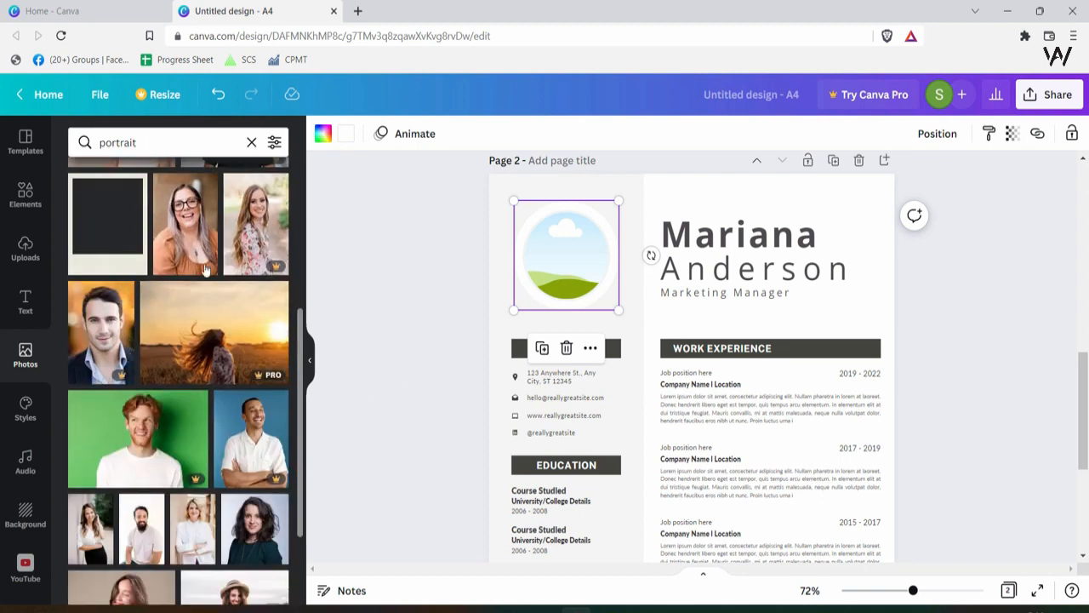
scroll(267, 434, "down", 2)
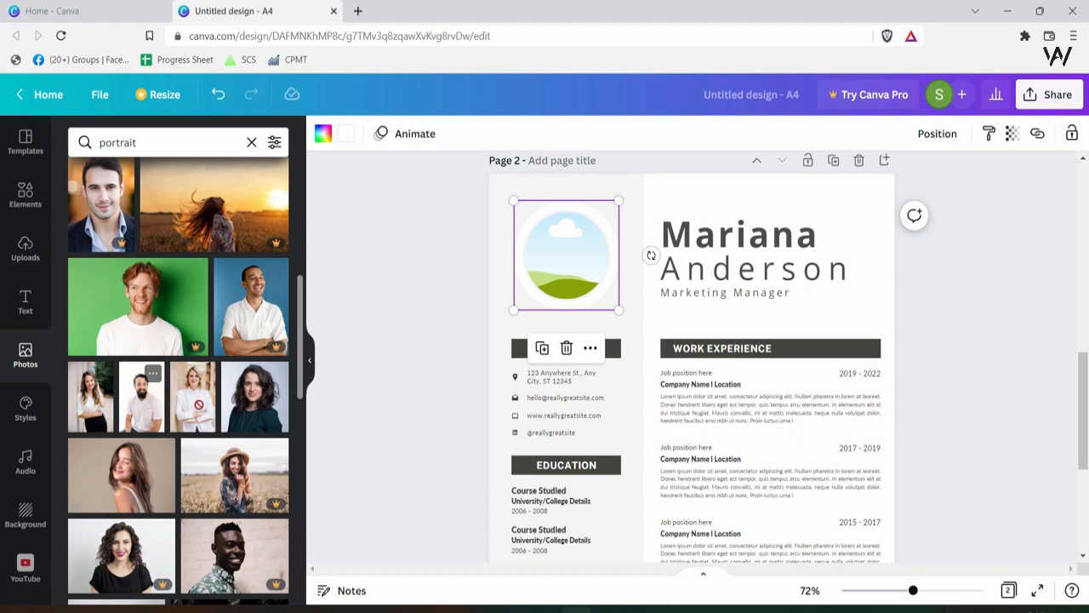
left_click_drag(141, 396, 566, 260)
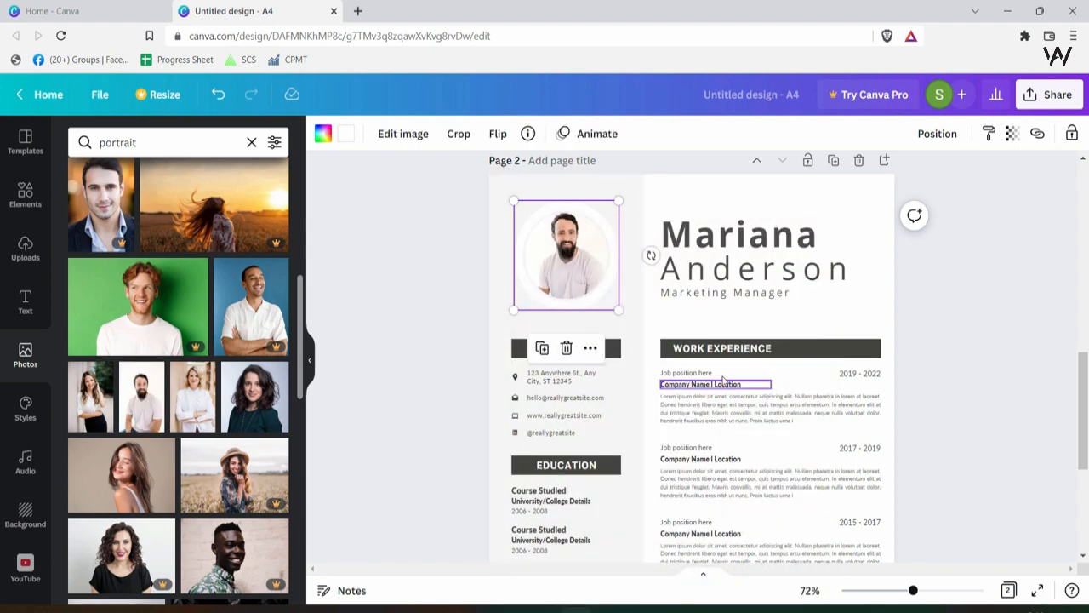
double_click(568, 263)
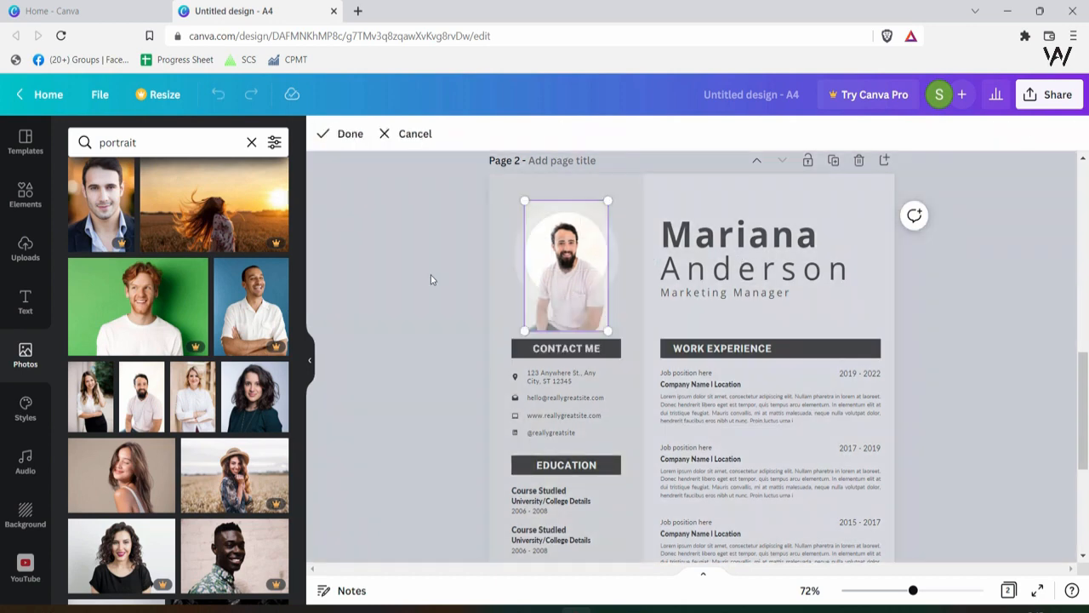
left_click(430, 279)
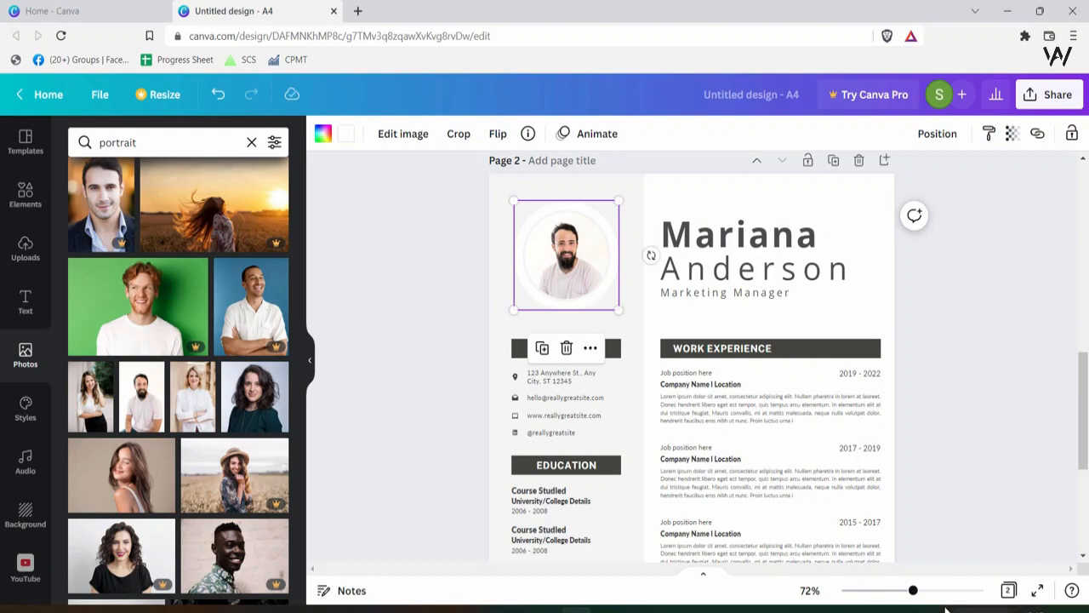
Replace the first and last name in the page 2 header with the applicant's new name.
left_click_drag(917, 591, 926, 591)
scroll(739, 419, "up", 3)
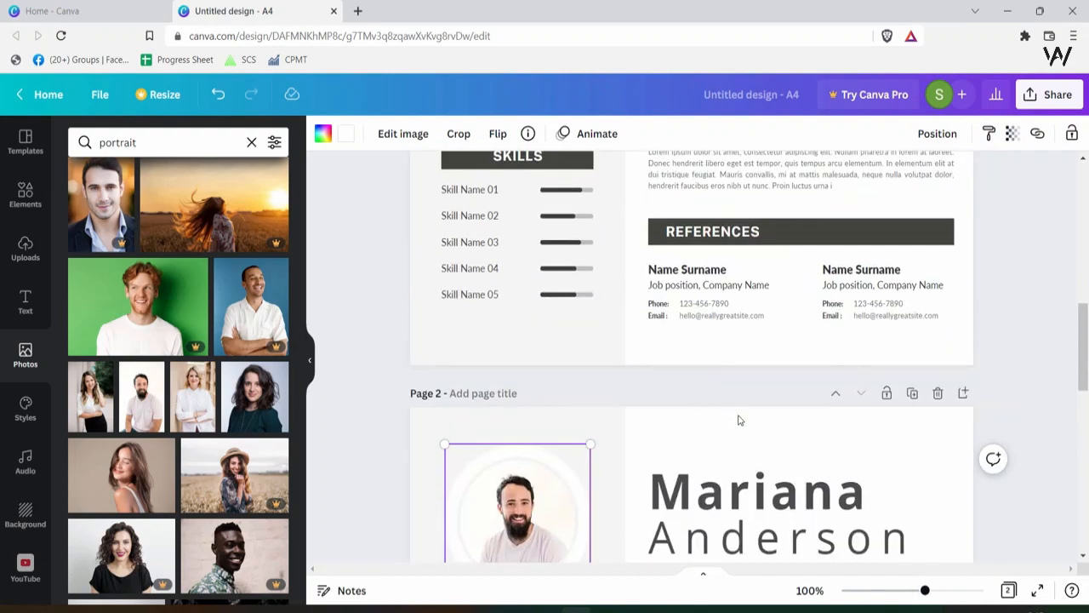
scroll(798, 381, "down", 2)
left_click(800, 349)
double_click(829, 351)
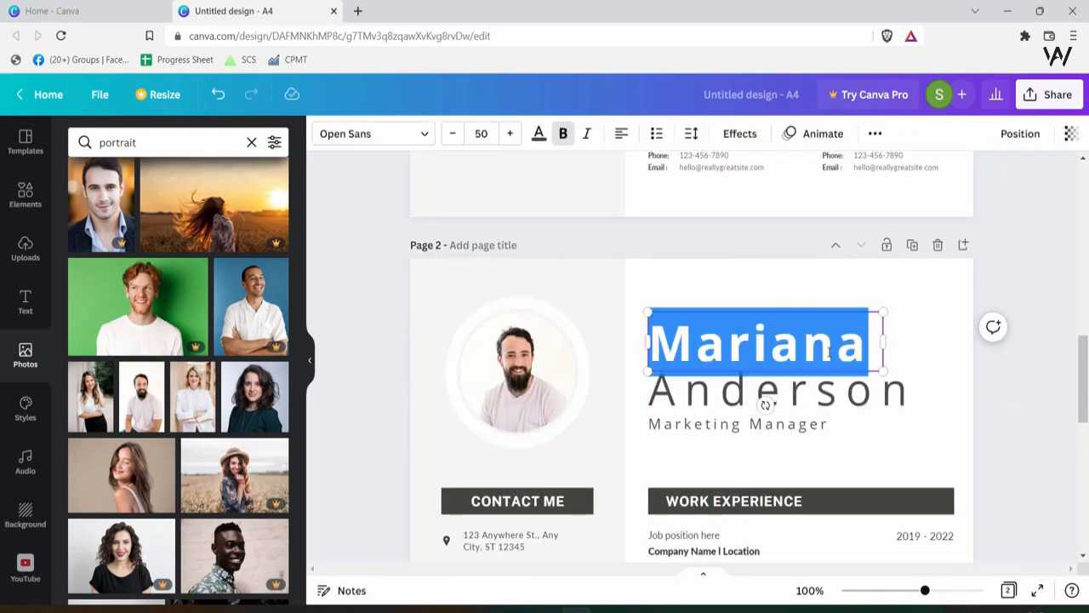
type("Bra")
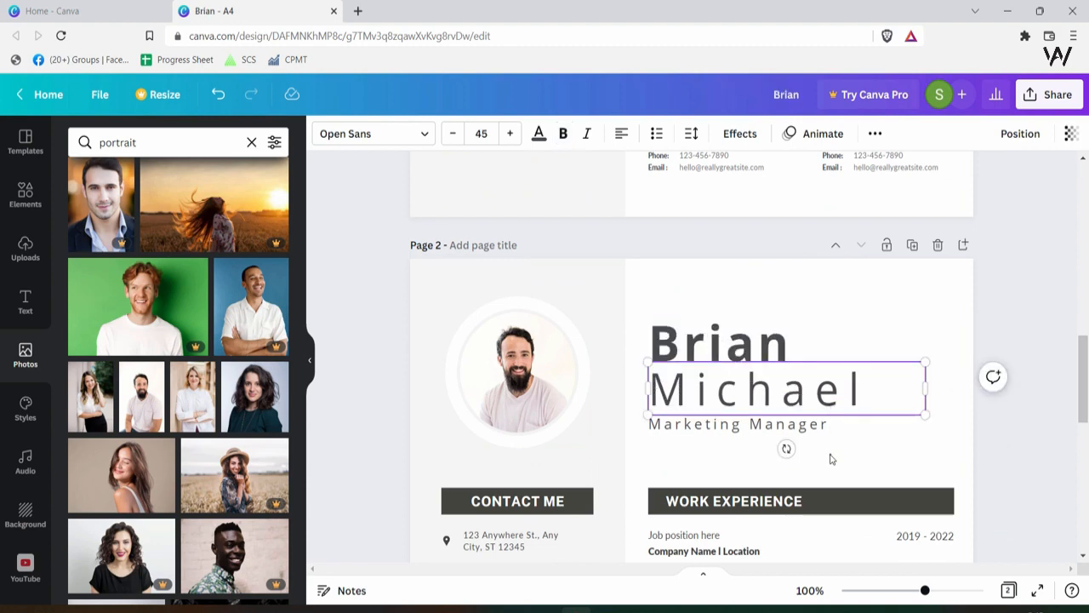
left_click(831, 459)
Examine the placeholder entries in page 2's contact, education and work experience sections.
scroll(832, 459, "down", 4)
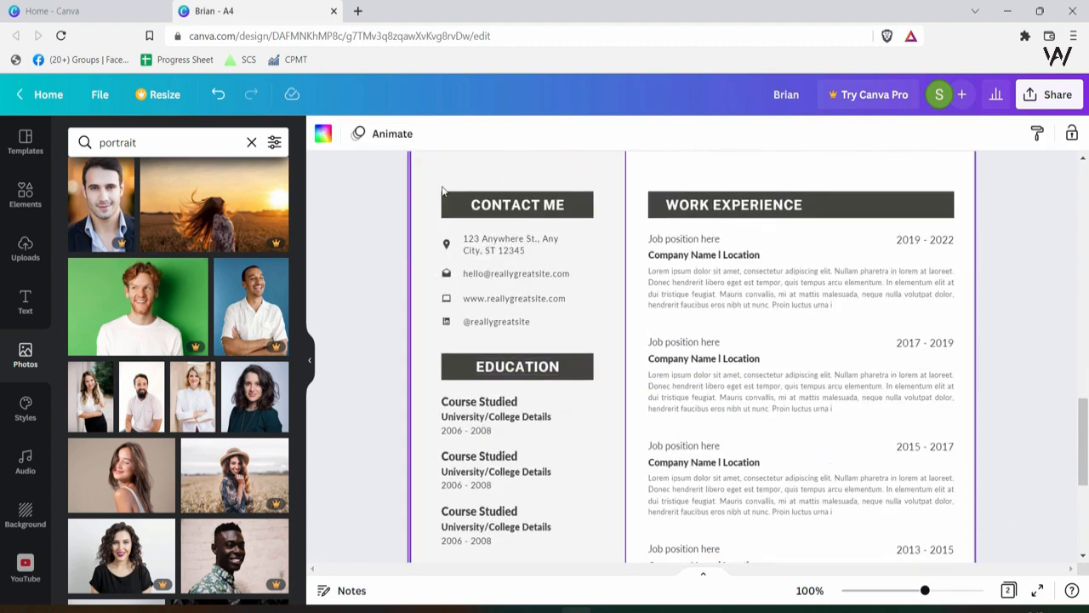
left_click(517, 205)
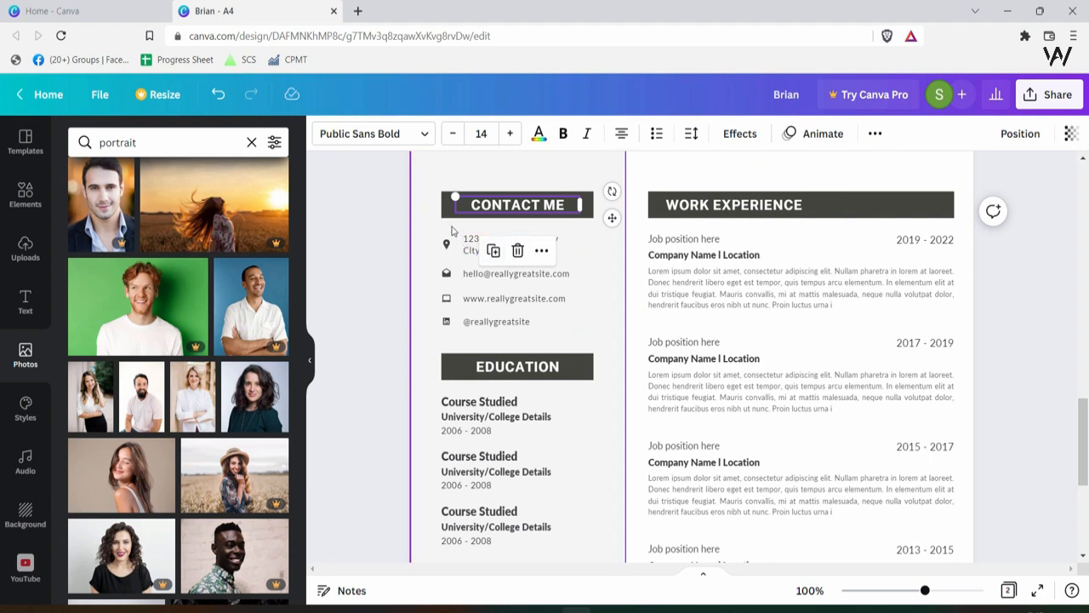
left_click(468, 243)
left_click(486, 273)
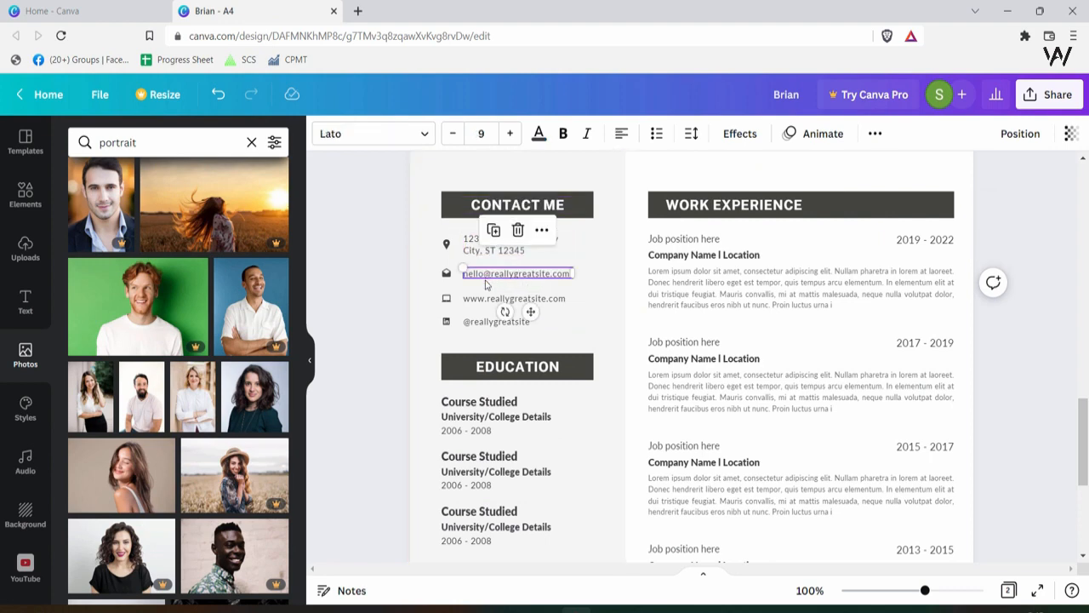
left_click(489, 298)
left_click(486, 321)
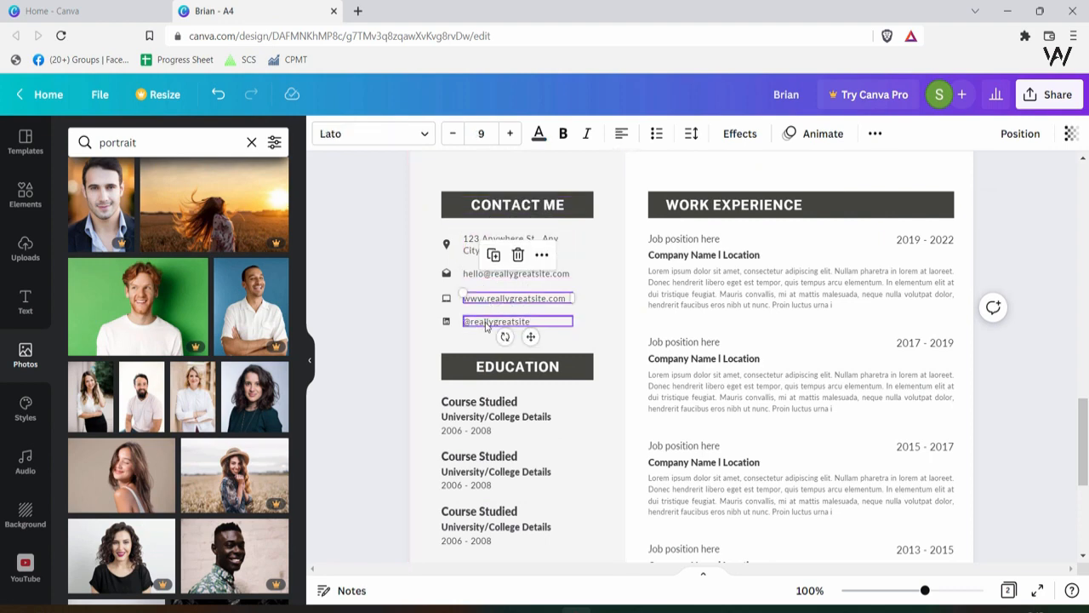
left_click(482, 417)
left_click(491, 430)
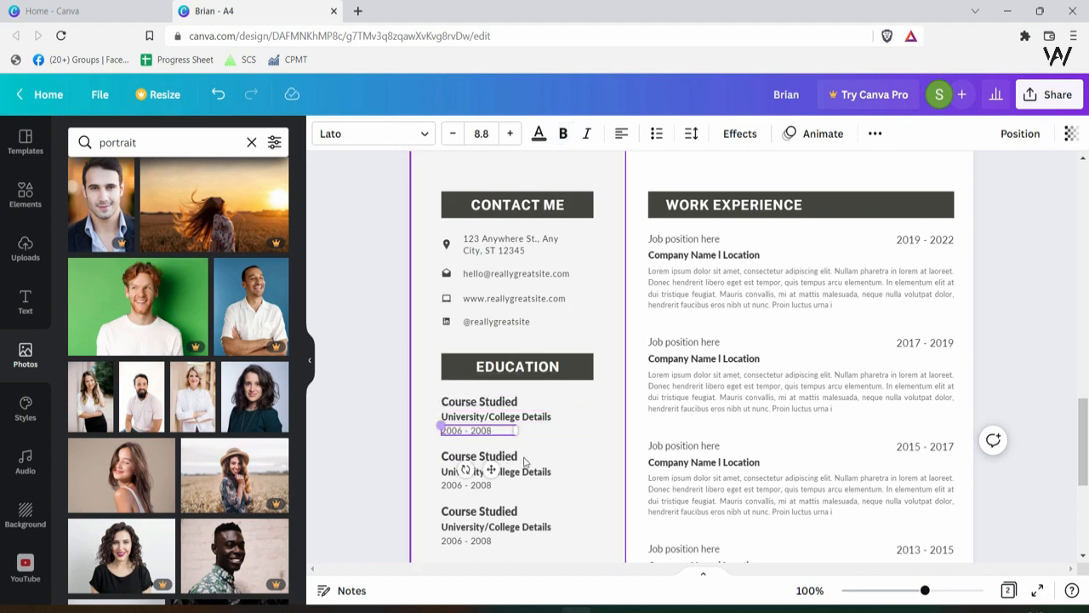
left_click(564, 507)
scroll(587, 468, "up", 4)
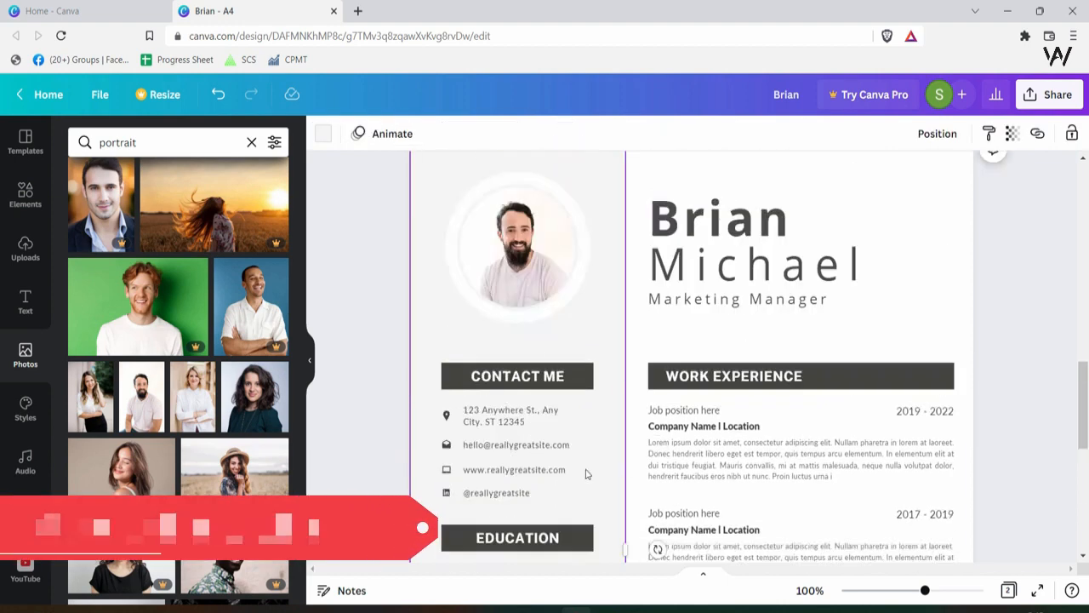
left_click_drag(926, 590, 918, 590)
scroll(985, 462, "down", 3)
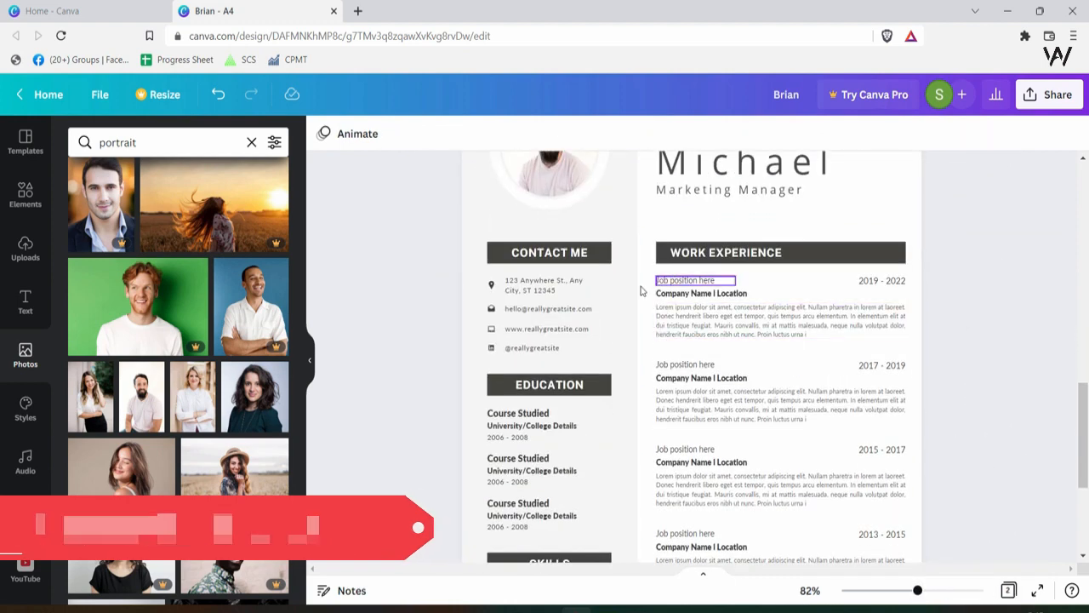
Recolour the CONTACT ME heading bar dark blue and apply that change to every matching dark grey element in the design.
left_click(597, 253)
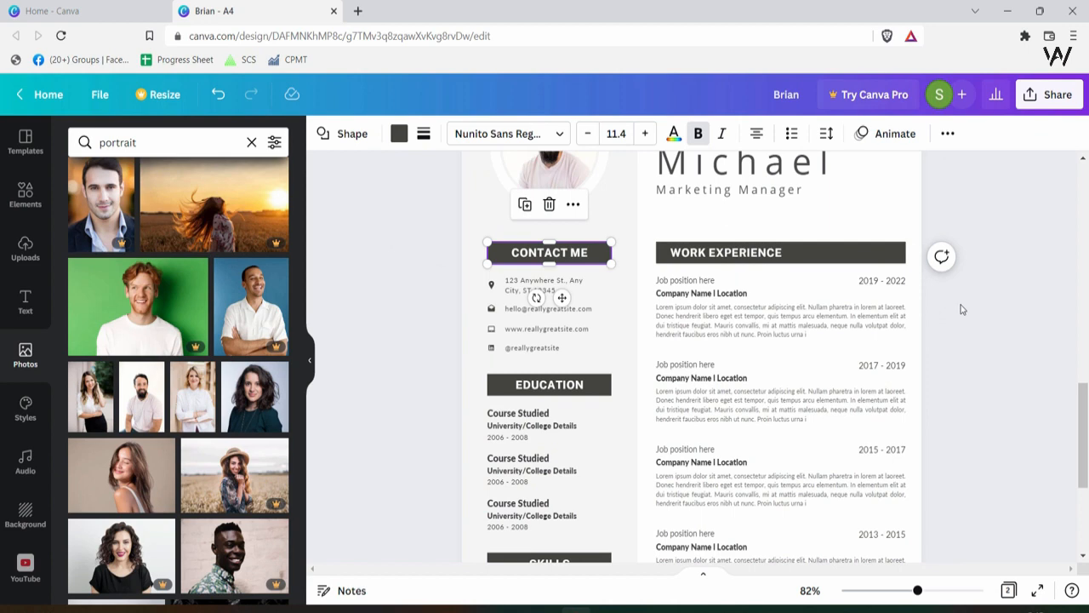
scroll(581, 527, "down", 3)
scroll(588, 554, "up", 2)
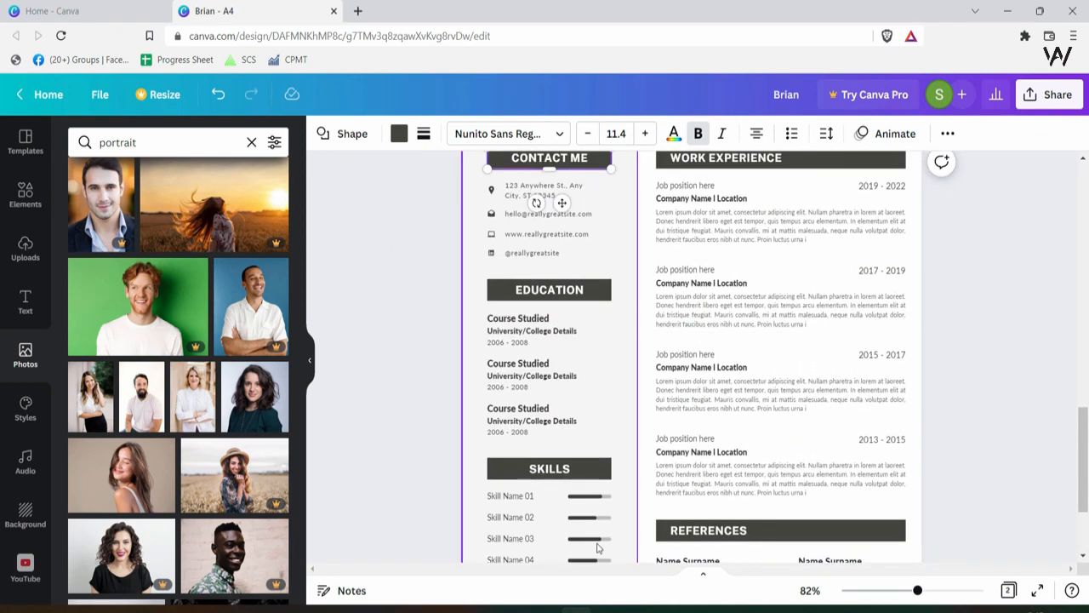
scroll(895, 334, "up", 3)
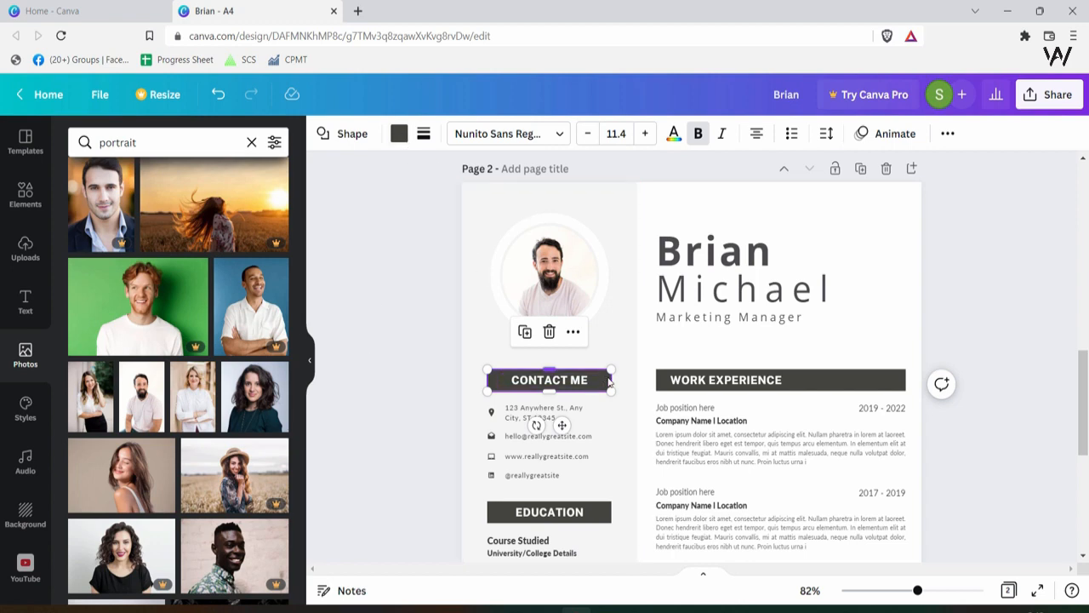
left_click(400, 132)
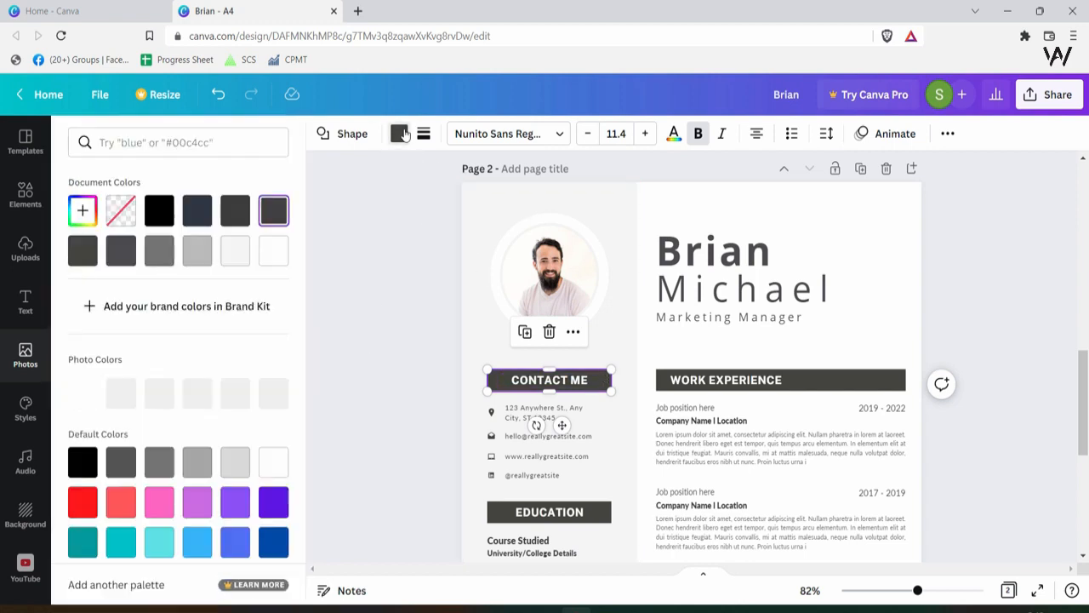
left_click(274, 544)
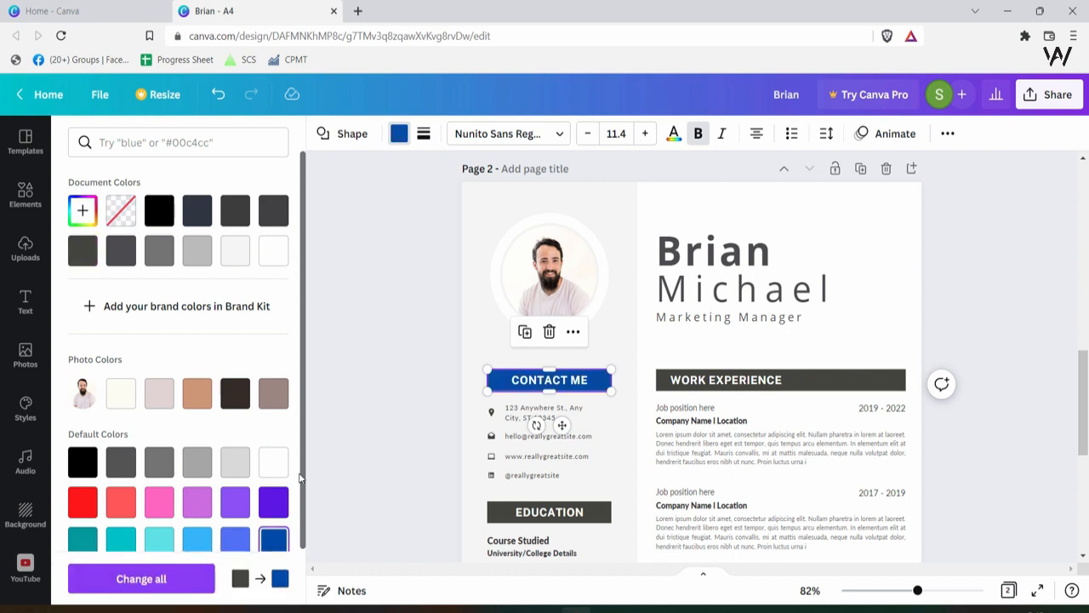
scroll(304, 455, "down", 1)
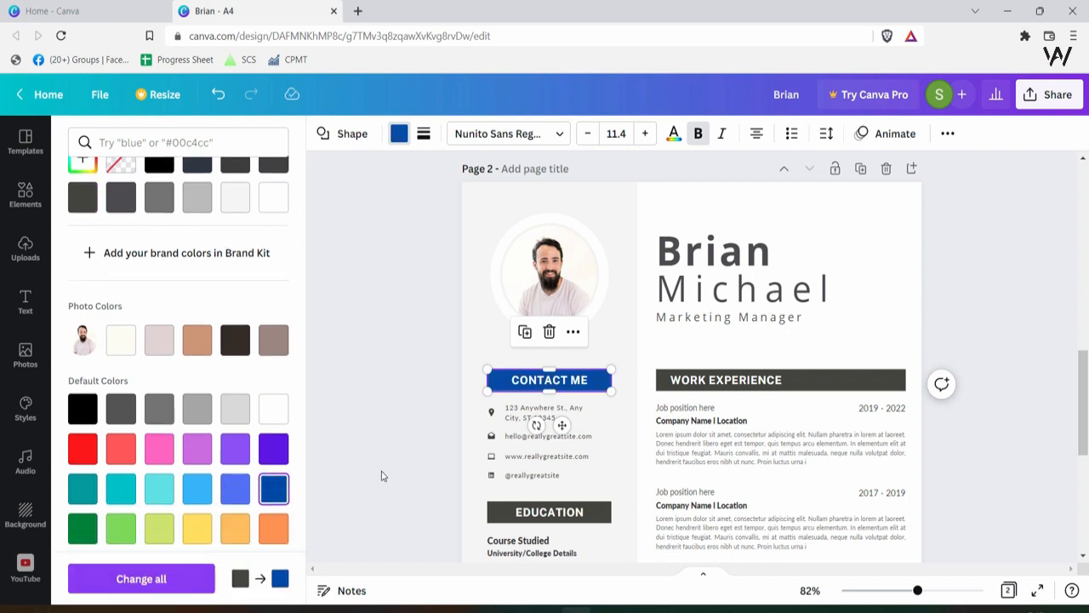
left_click(177, 584)
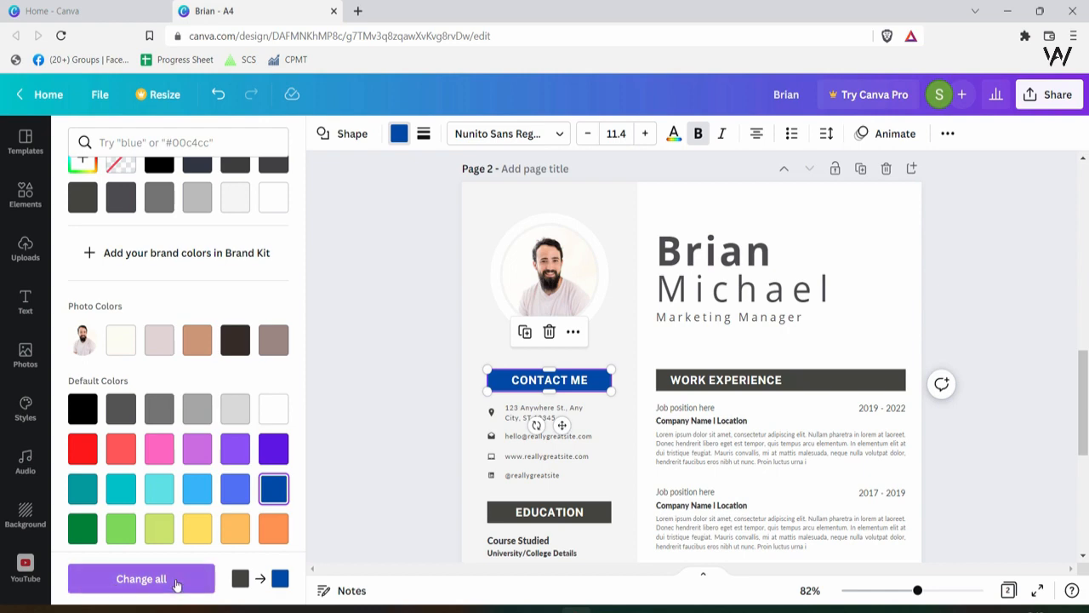
Set the first name in page 2's header to dark navy and apply the colour change to all matching text.
scroll(1037, 304, "up", 1)
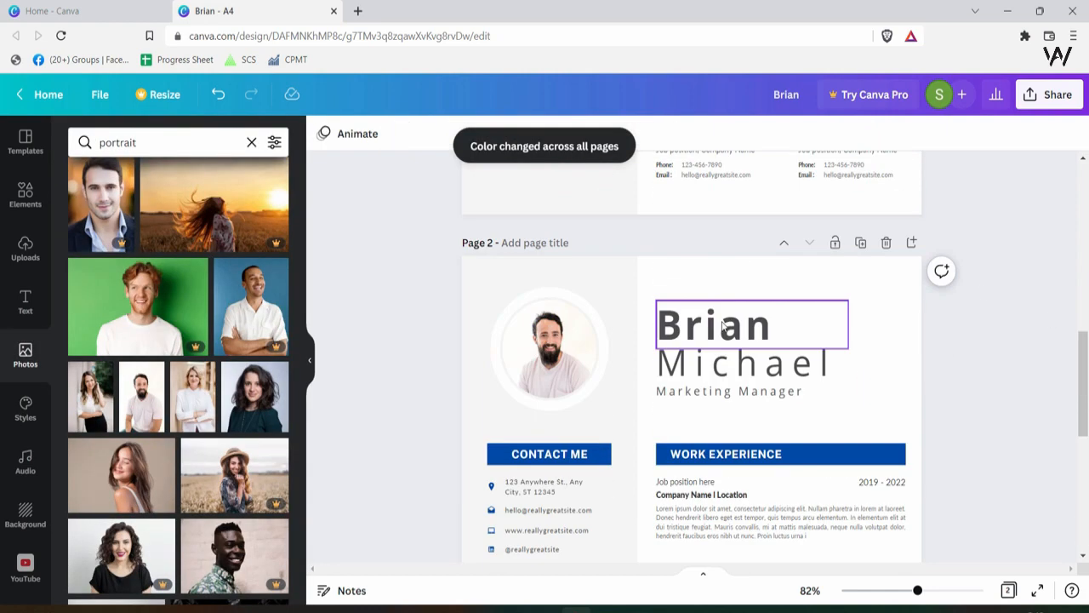
left_click(723, 323)
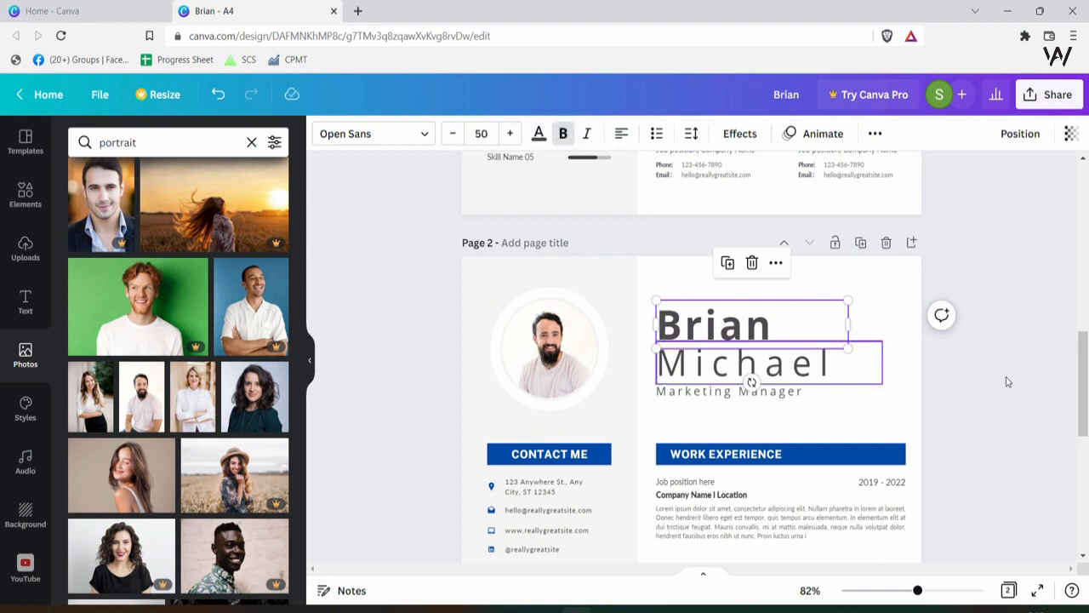
left_click(540, 136)
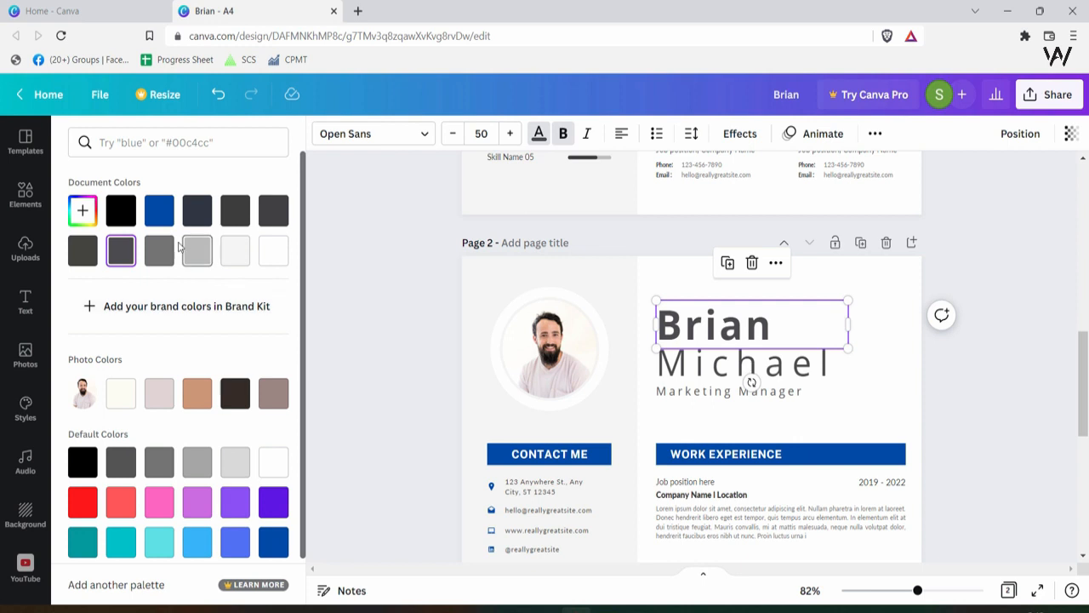
left_click(199, 213)
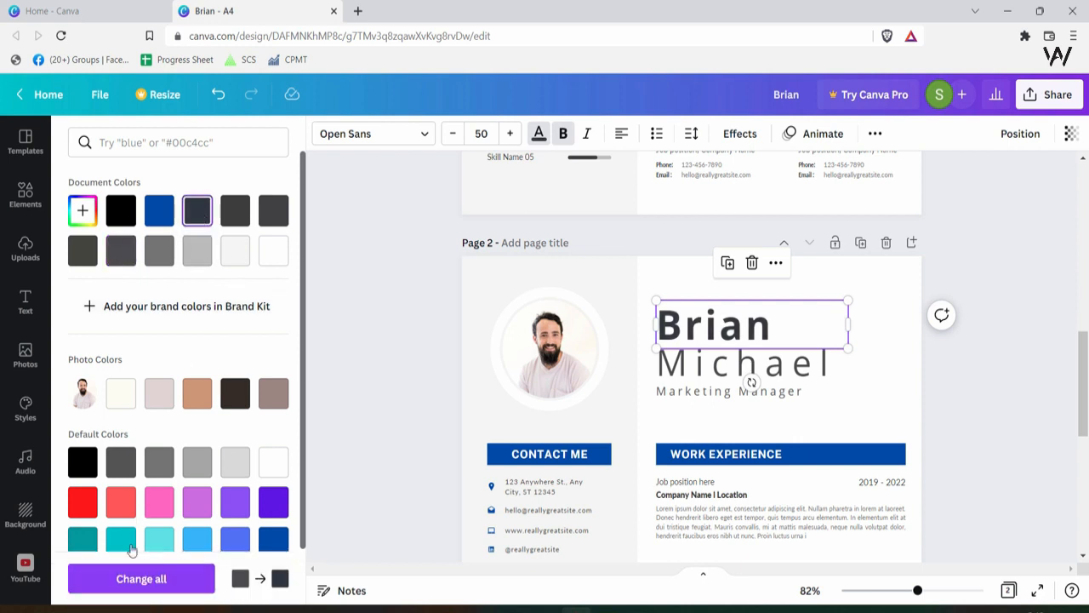
left_click(140, 582)
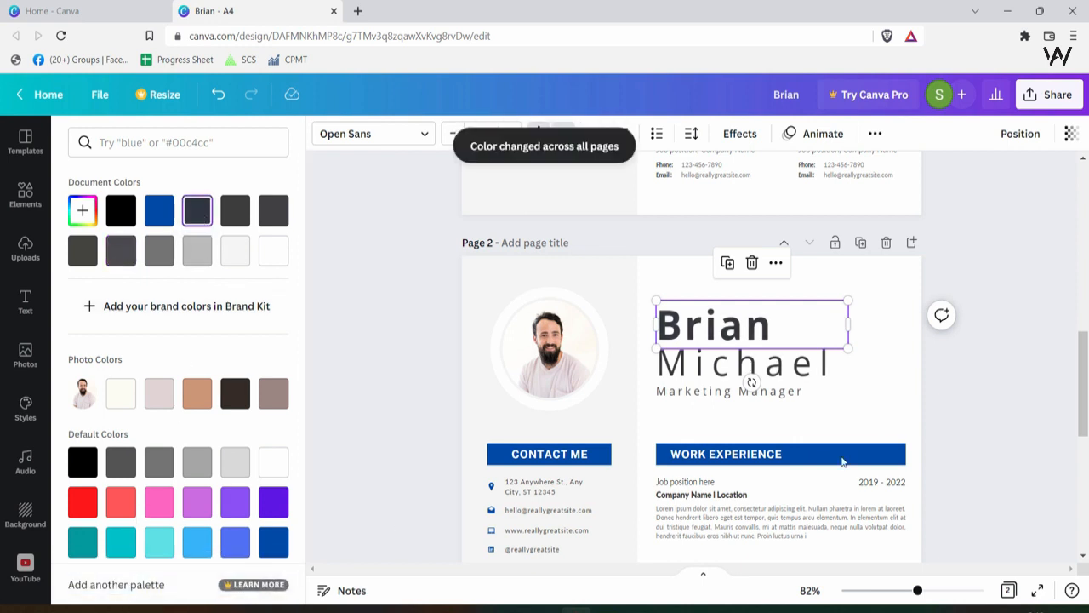
left_click(763, 369)
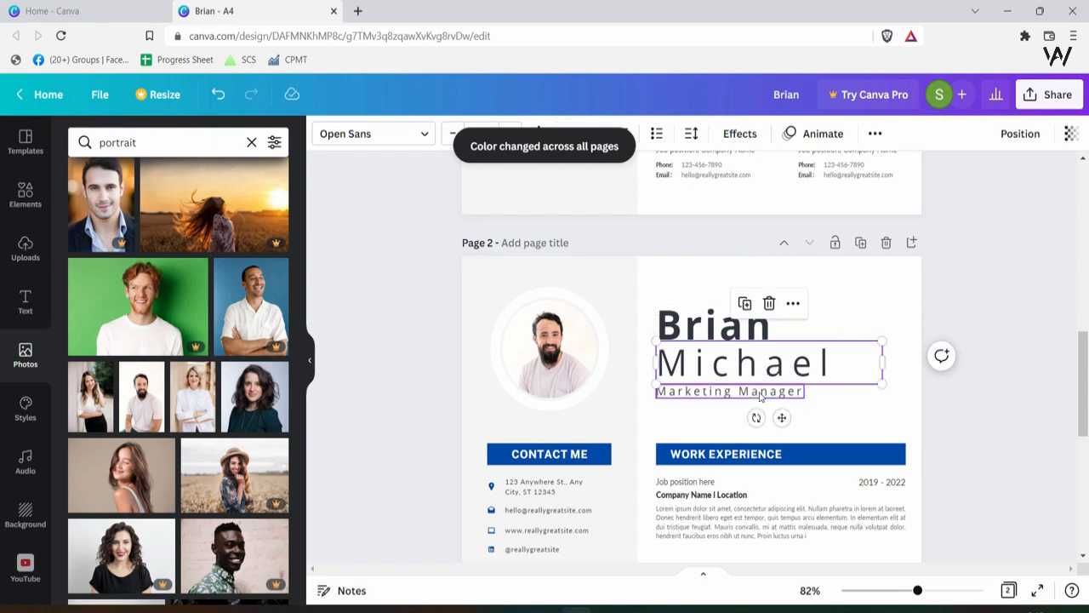
left_click(764, 398)
left_click(984, 462)
Review the recoloured page 2, checking its photo frame, heading bars, header and sidebar background.
scroll(985, 466, "down", 3)
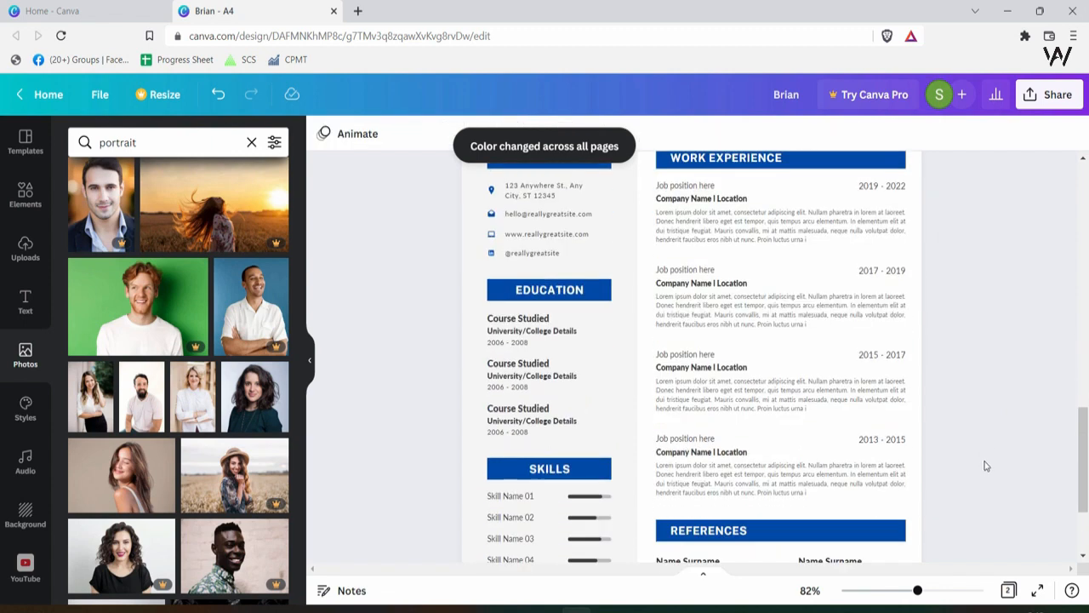
scroll(986, 465, "down", 4)
scroll(985, 465, "down", 2)
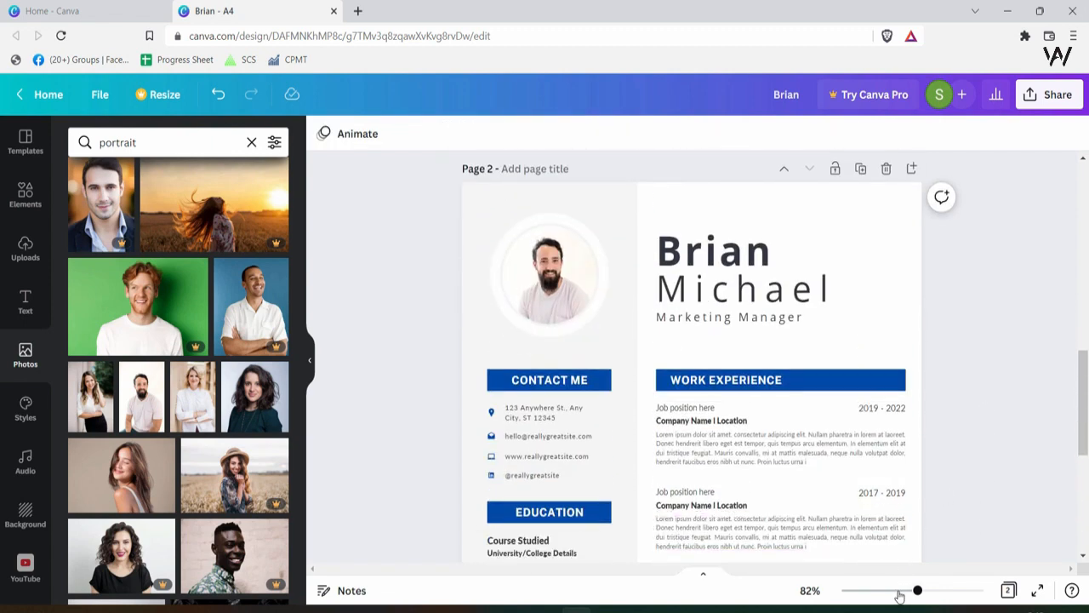
mouse_move(916, 593)
left_mouse_down()
mouse_move(932, 590)
mouse_move(907, 589)
left_mouse_up()
scroll(952, 489, "down", 3)
scroll(954, 491, "up", 4)
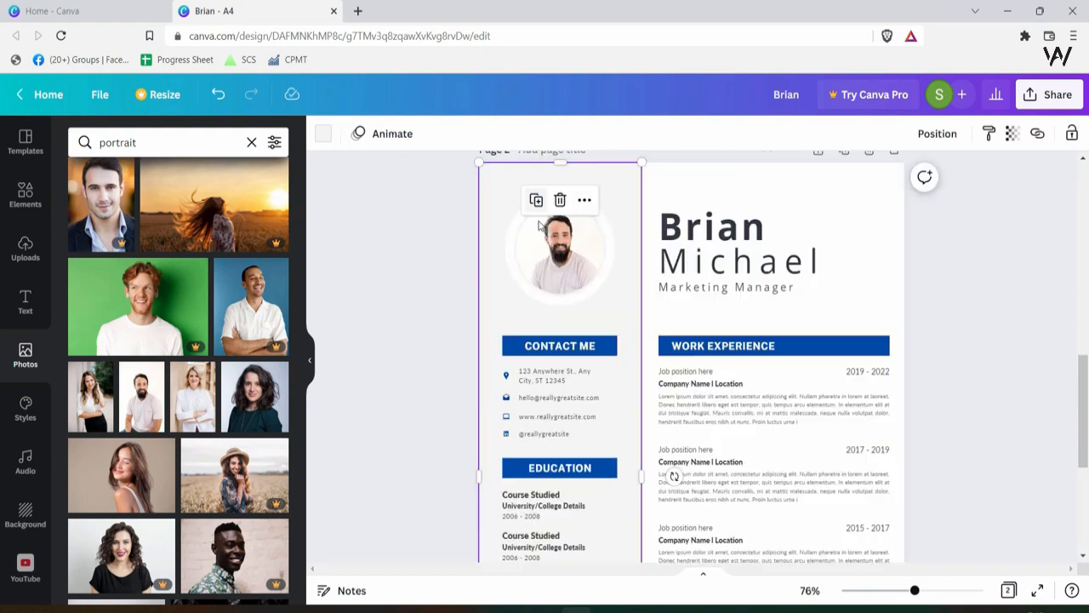
left_click(543, 253)
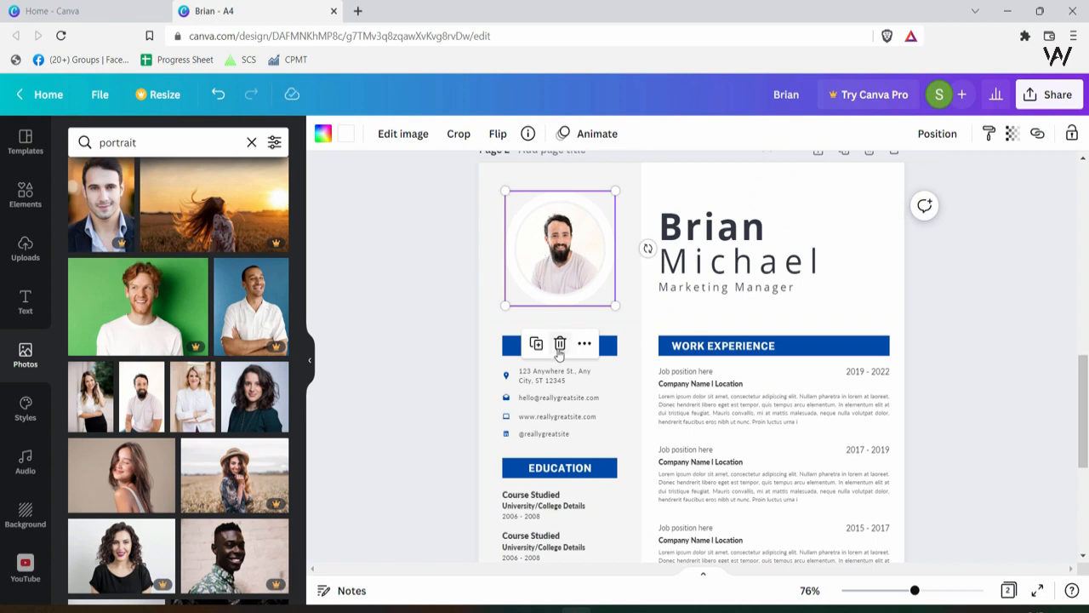
left_click(611, 349)
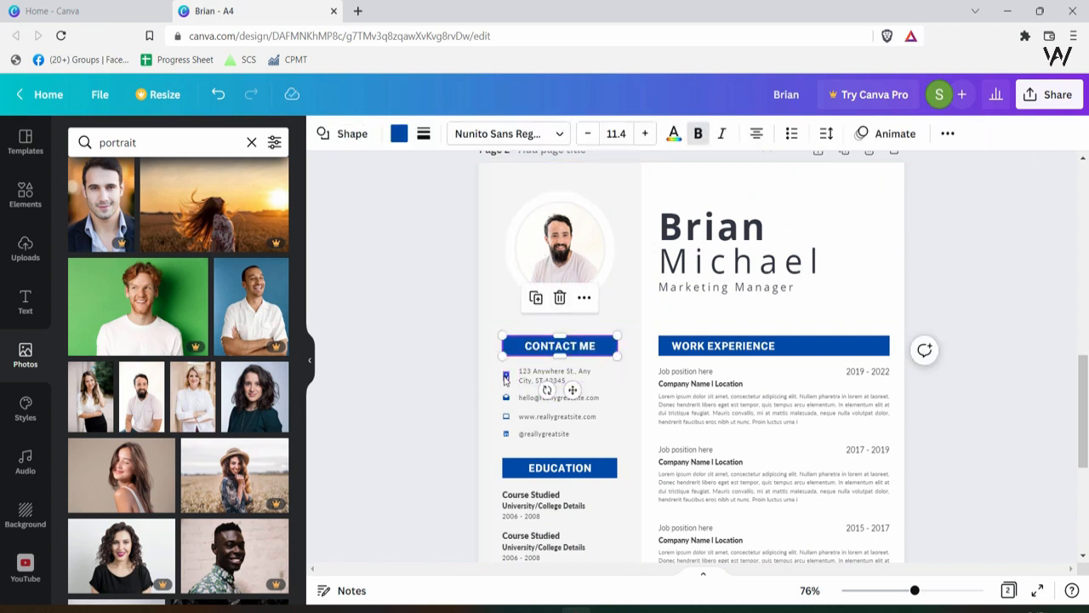
left_click(621, 186)
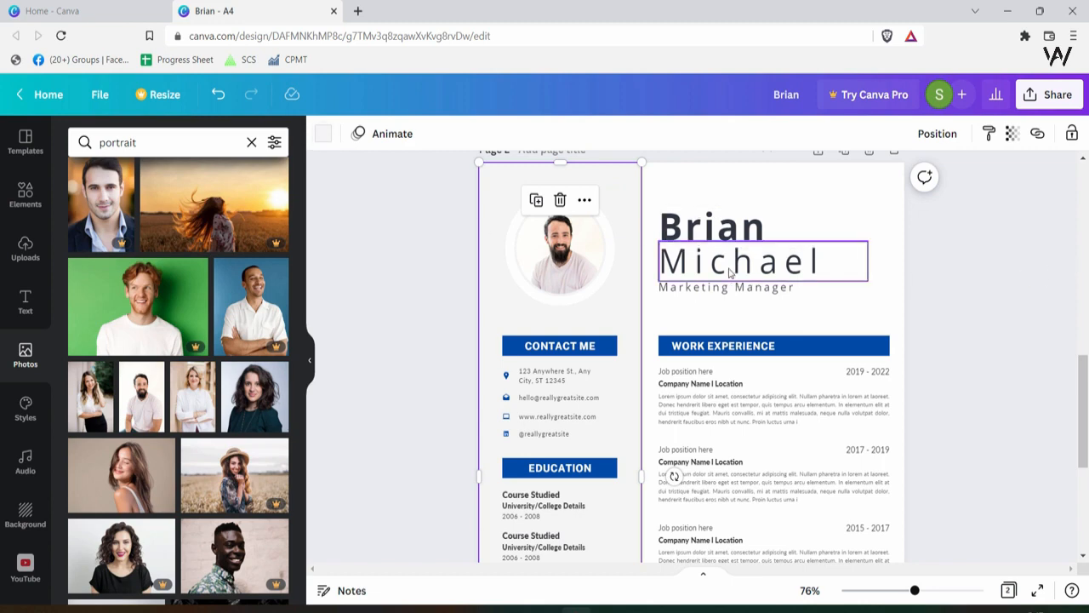
left_click(961, 233)
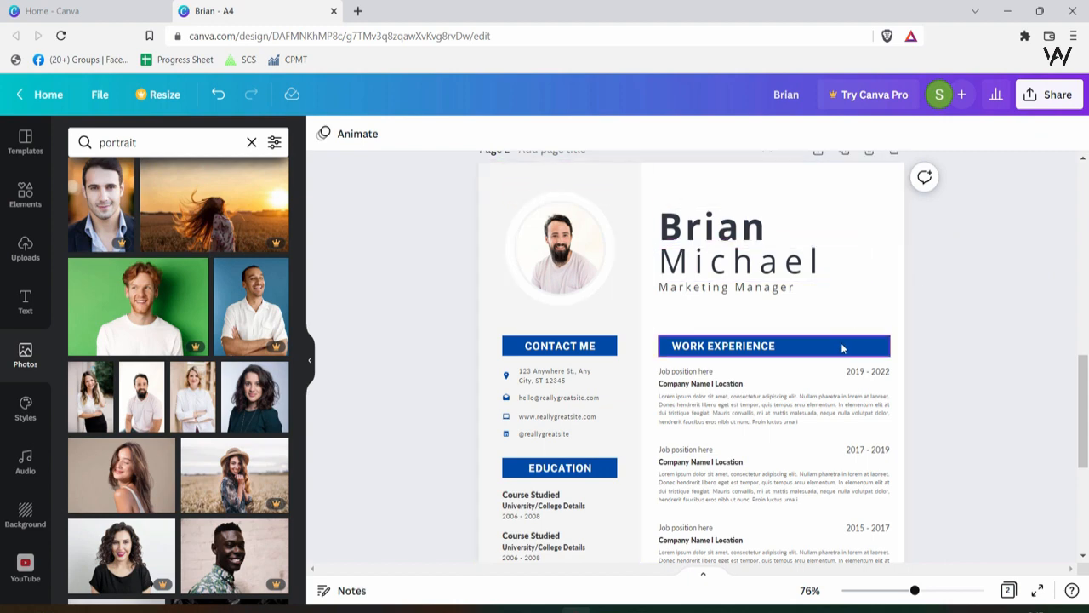
Recolour page 2's light grey sidebar background with a very pale tint of the document's blue.
left_click(619, 189)
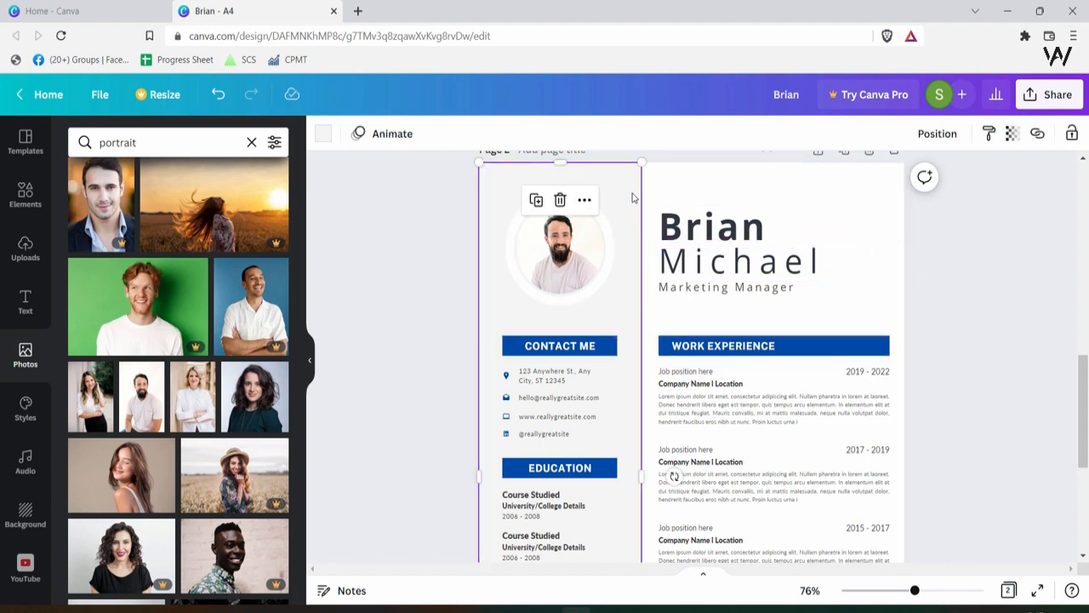
scroll(674, 477, "down", 5)
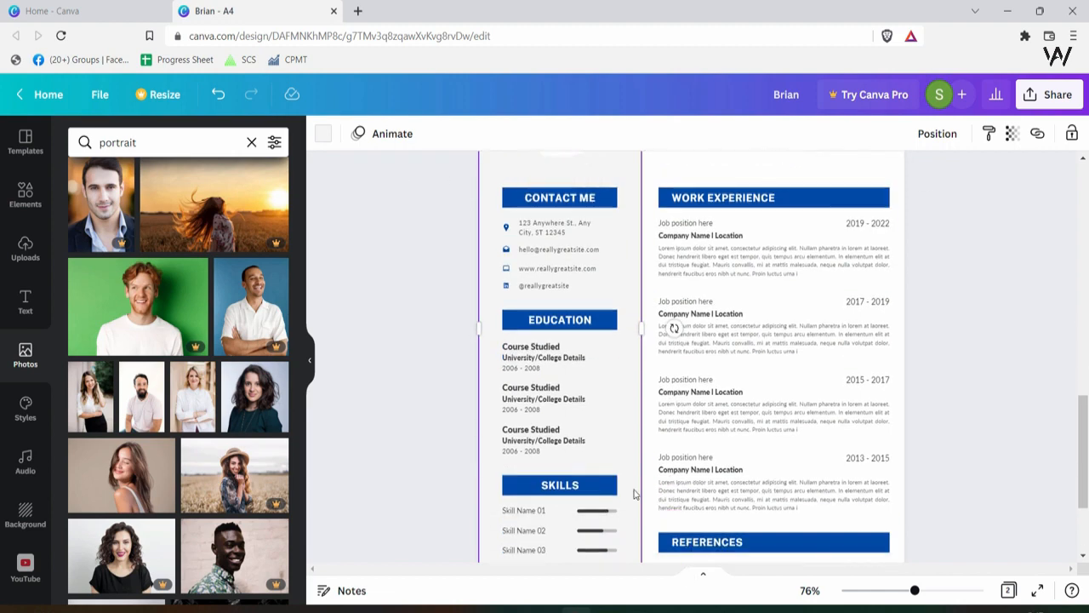
scroll(372, 275, "up", 10)
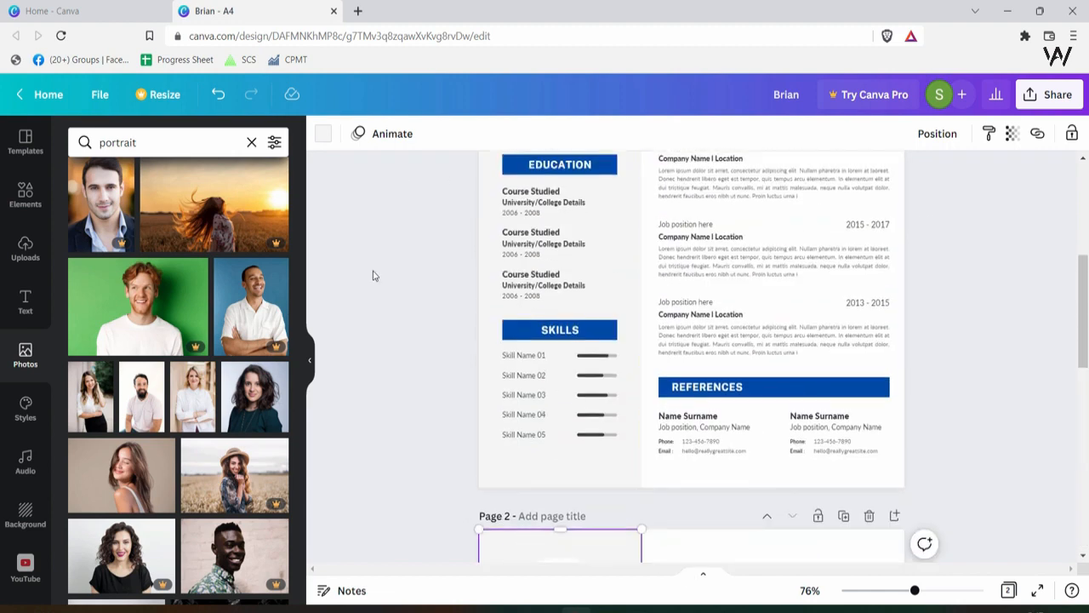
left_click(322, 133)
scroll(302, 462, "down", 1)
scroll(298, 477, "down", 1)
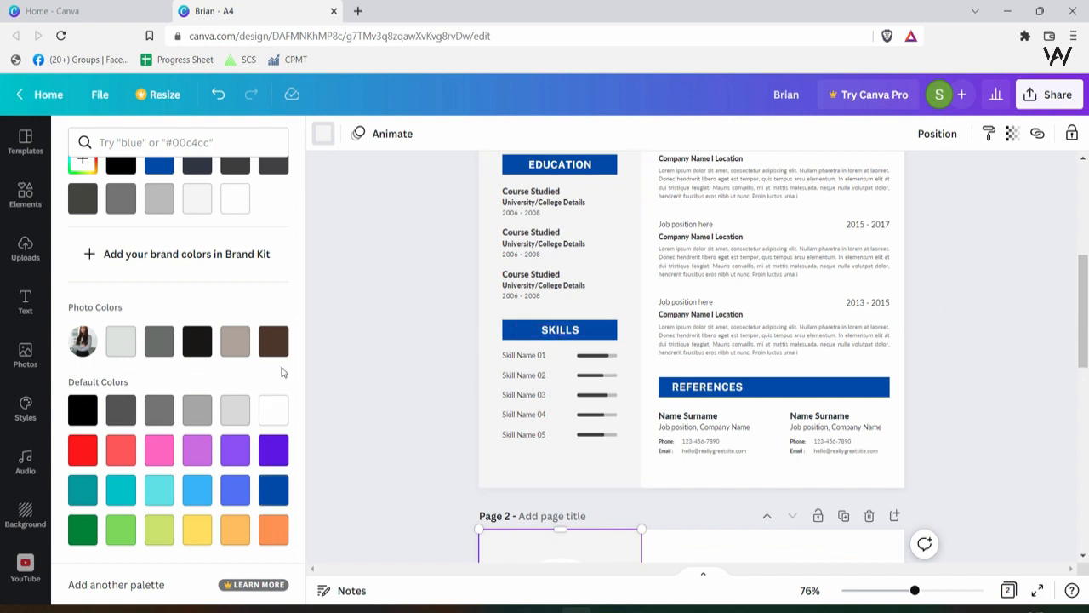
scroll(188, 303, "up", 1)
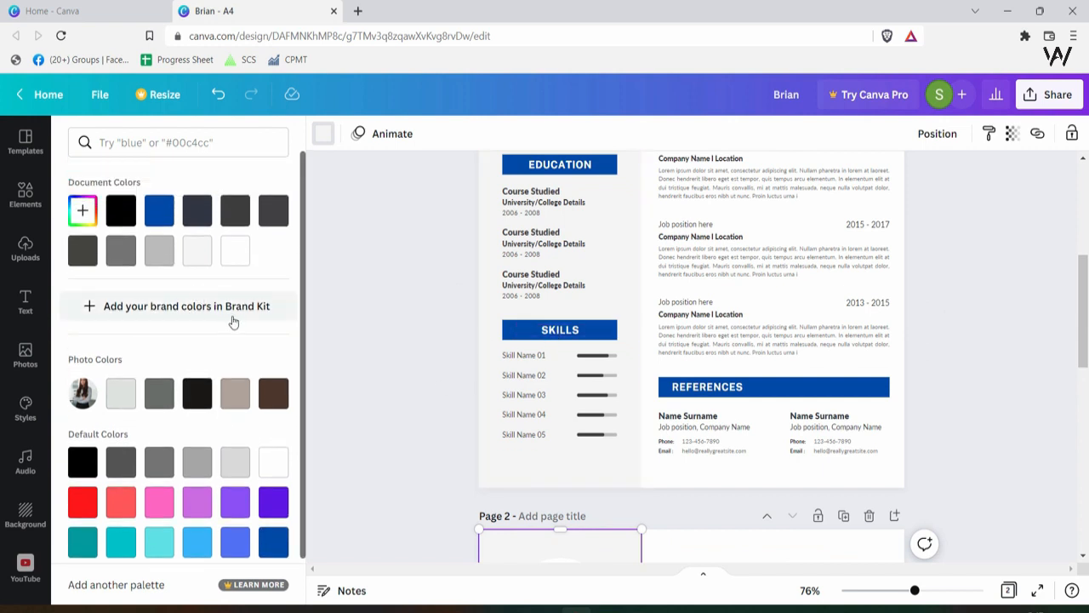
left_click(81, 211)
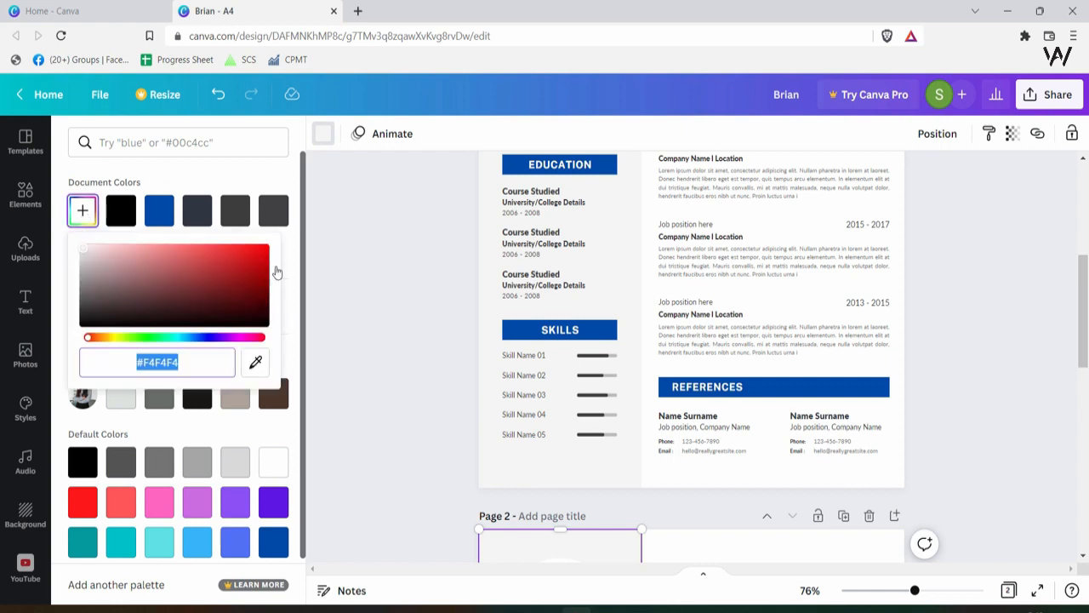
left_click(160, 212)
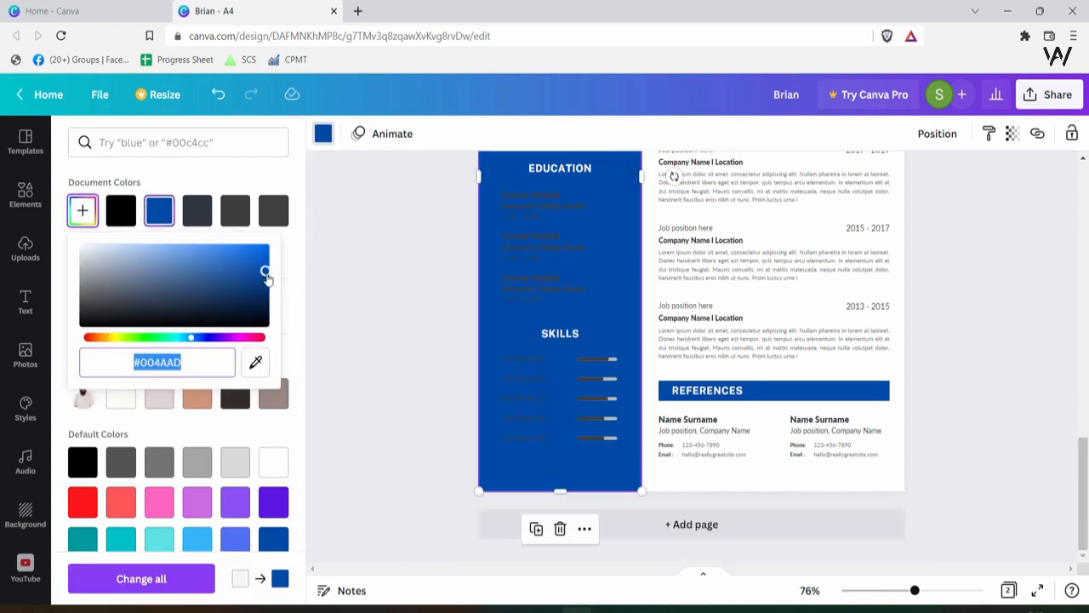
left_click_drag(268, 274, 89, 227)
left_click(457, 316)
scroll(1028, 359, "up", 5)
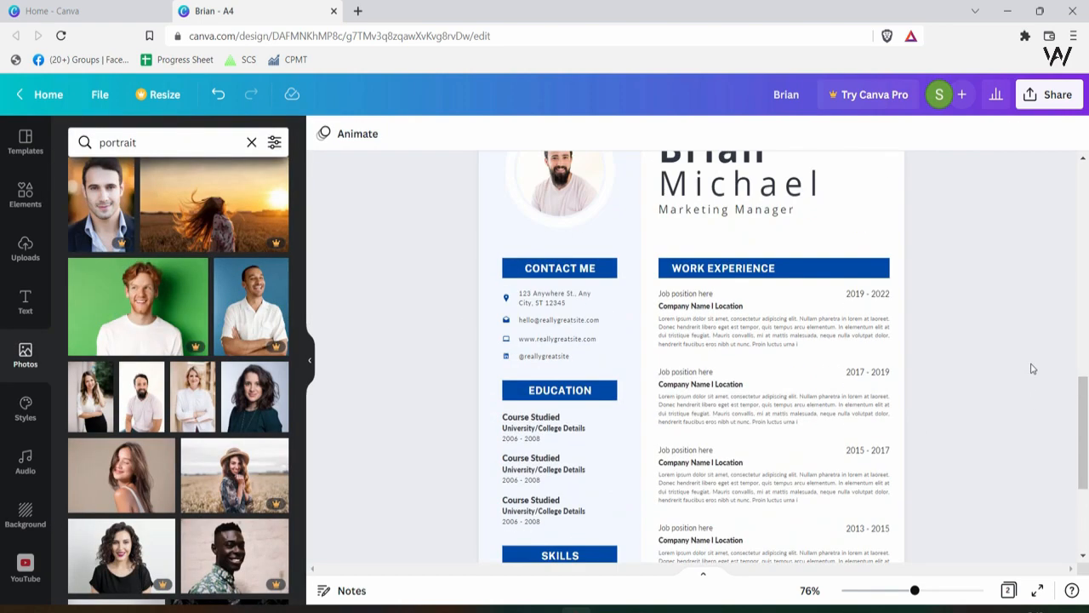
Change the font of the first WORK EXPERIENCE job description on page 2 to Playfair Display.
scroll(1035, 362, "up", 3, "ctrl")
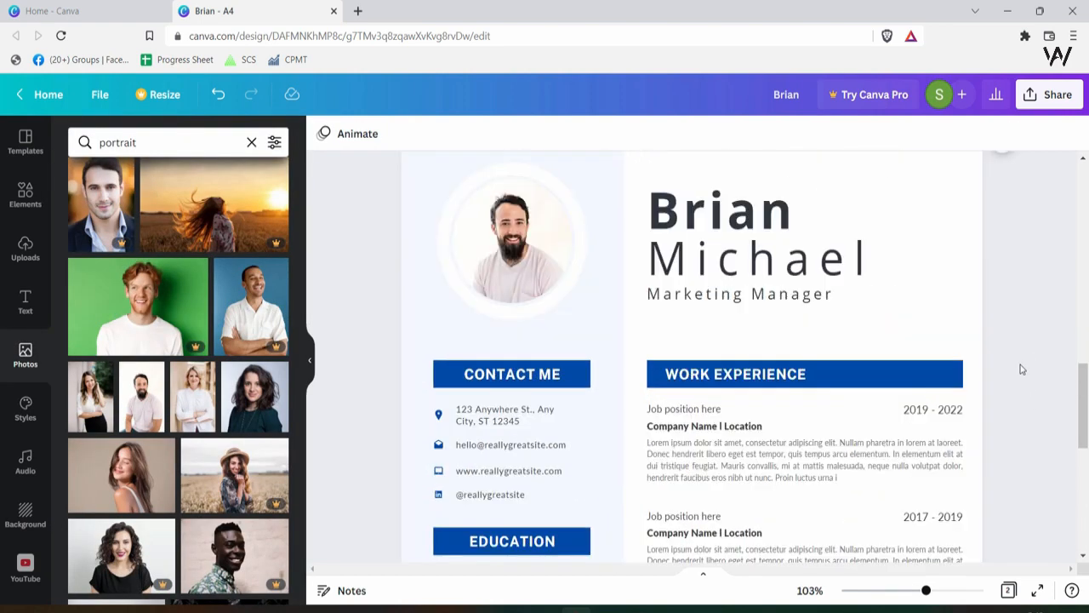
scroll(1029, 371, "down", 3)
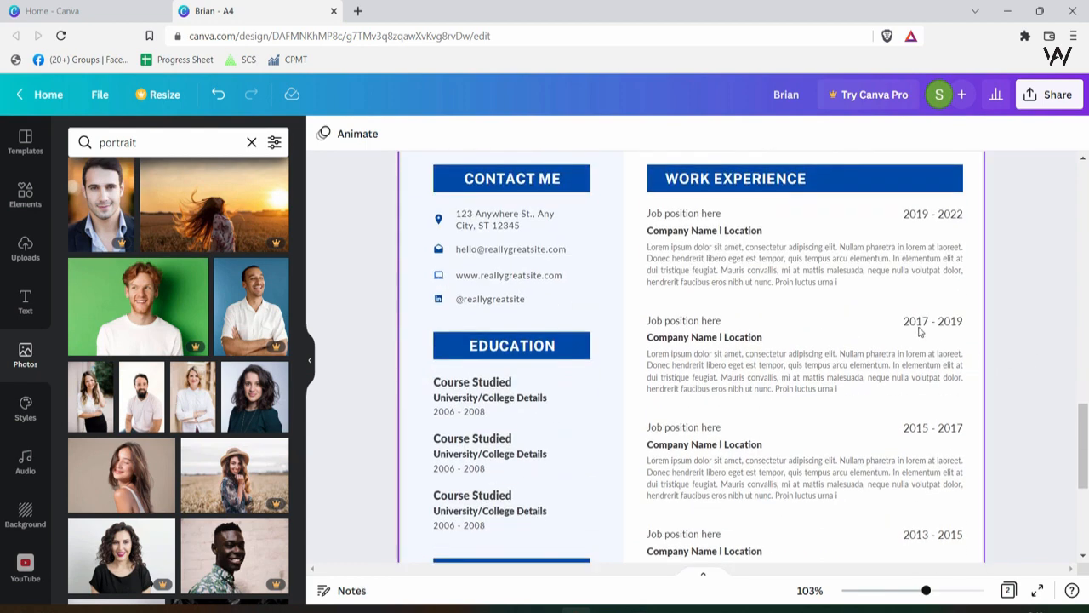
left_click(837, 275)
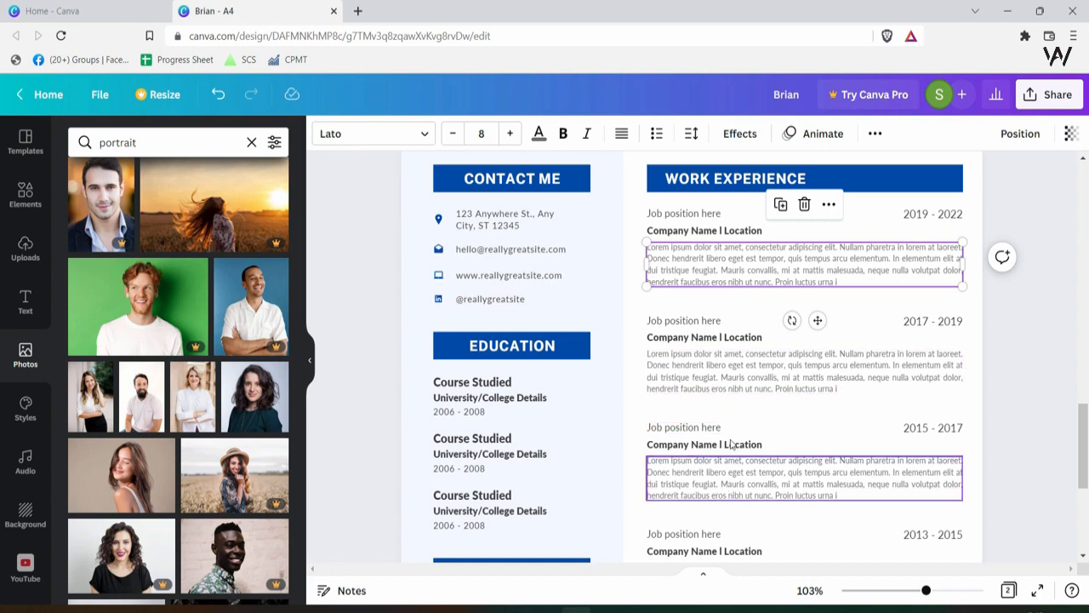
left_click(425, 136)
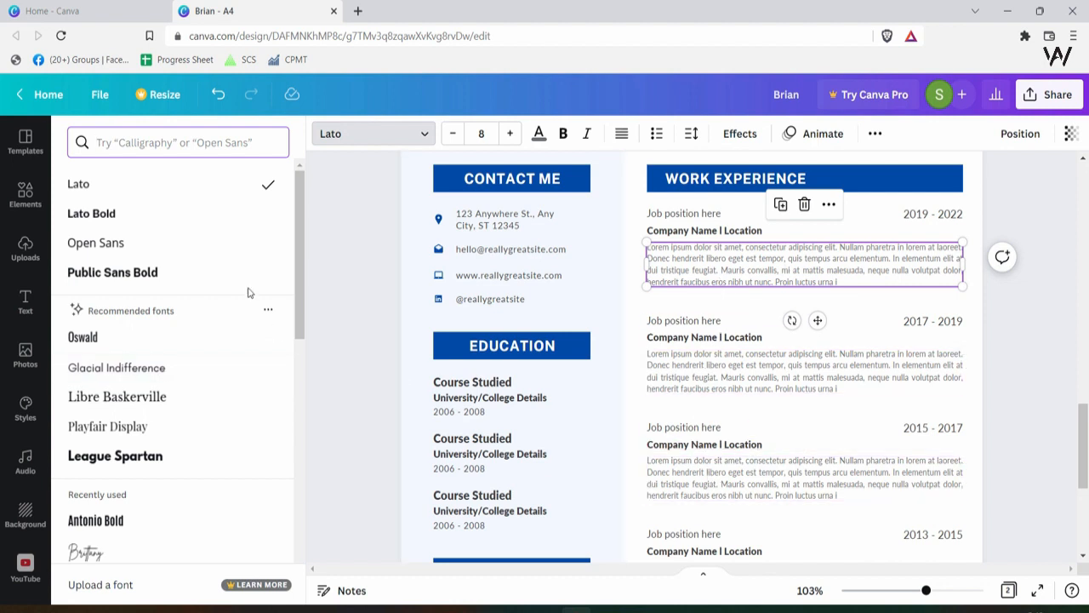
left_click(120, 426)
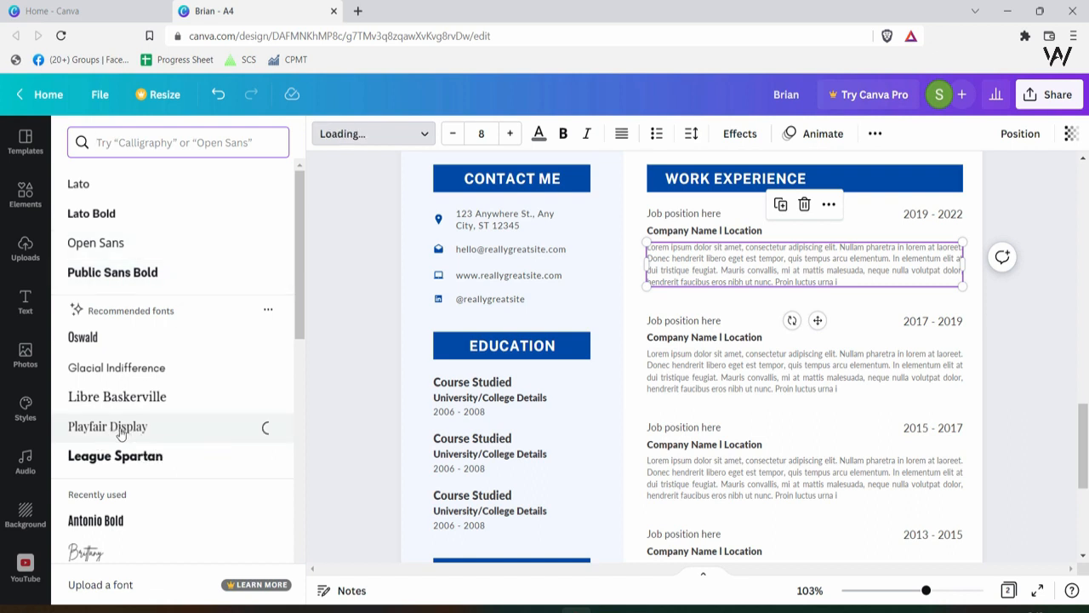
Set the font size of the first job description under WORK EXPERIENCE to 9.
left_click(508, 136)
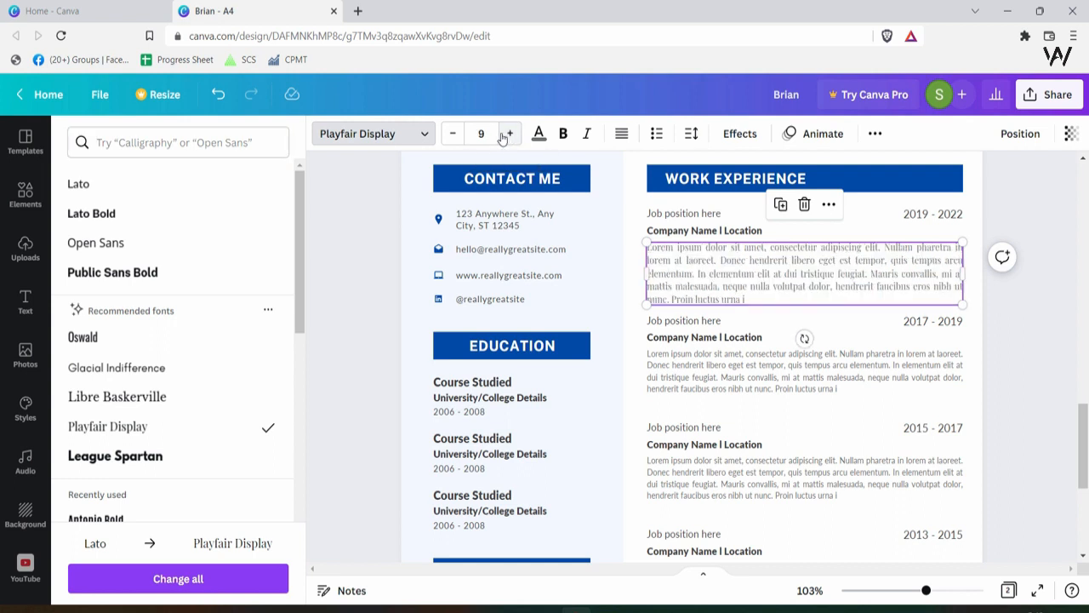
left_click(453, 137)
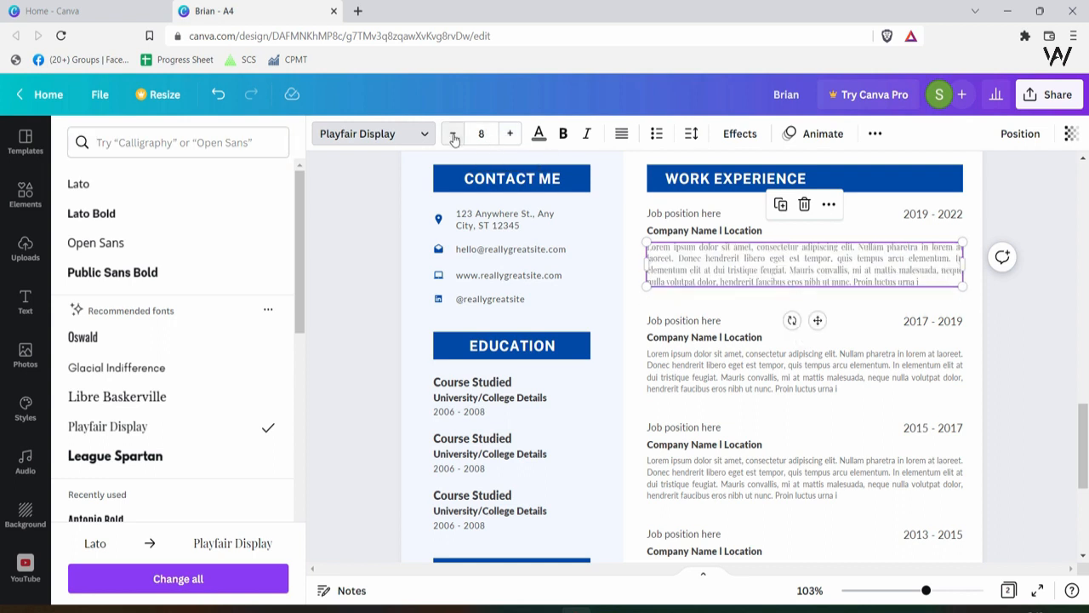
left_click(509, 136)
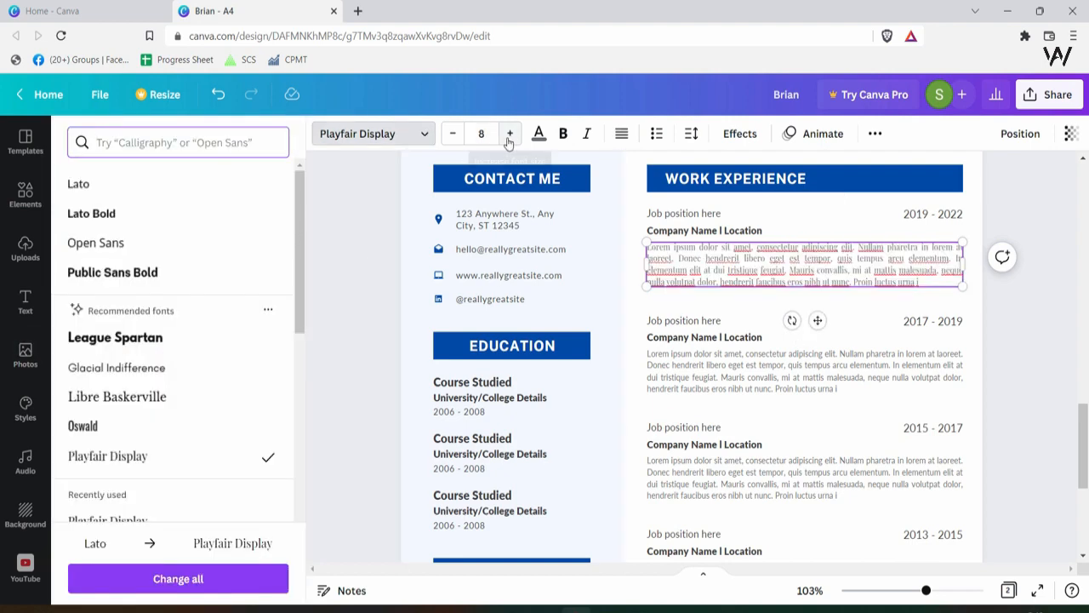
left_click(509, 138)
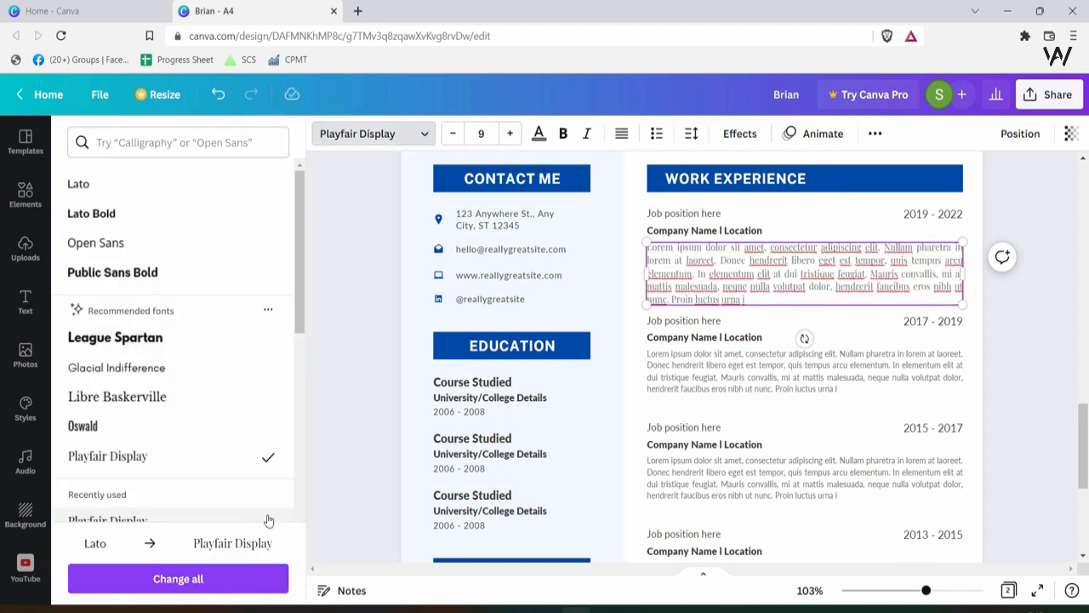
Replace Lato with Playfair Display across the whole design and check the other WORK EXPERIENCE descriptions.
left_click(171, 587)
left_click(776, 388)
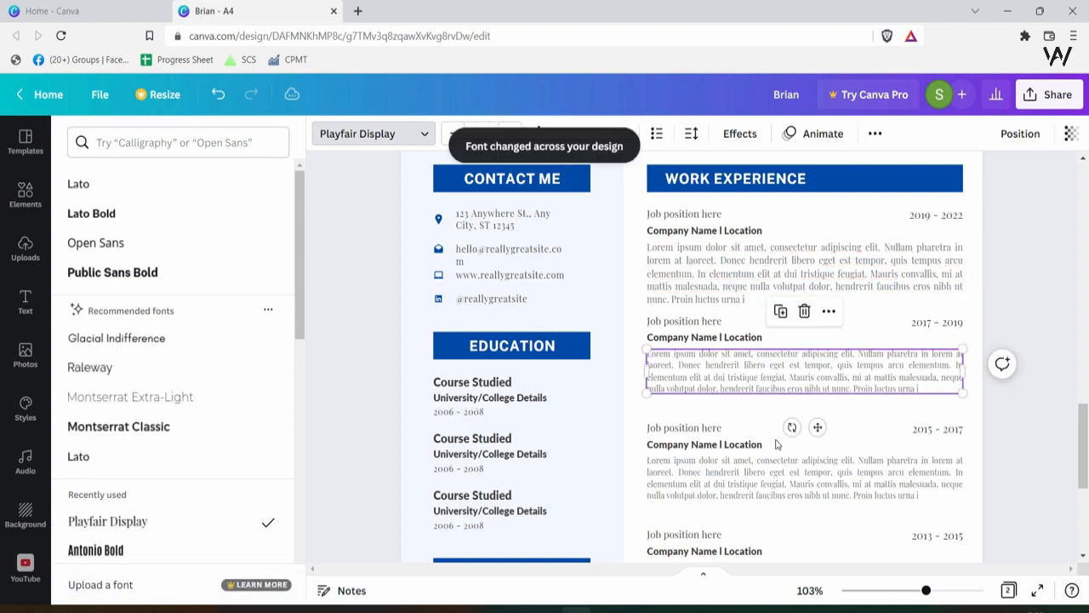
left_click(770, 472)
left_click(770, 290)
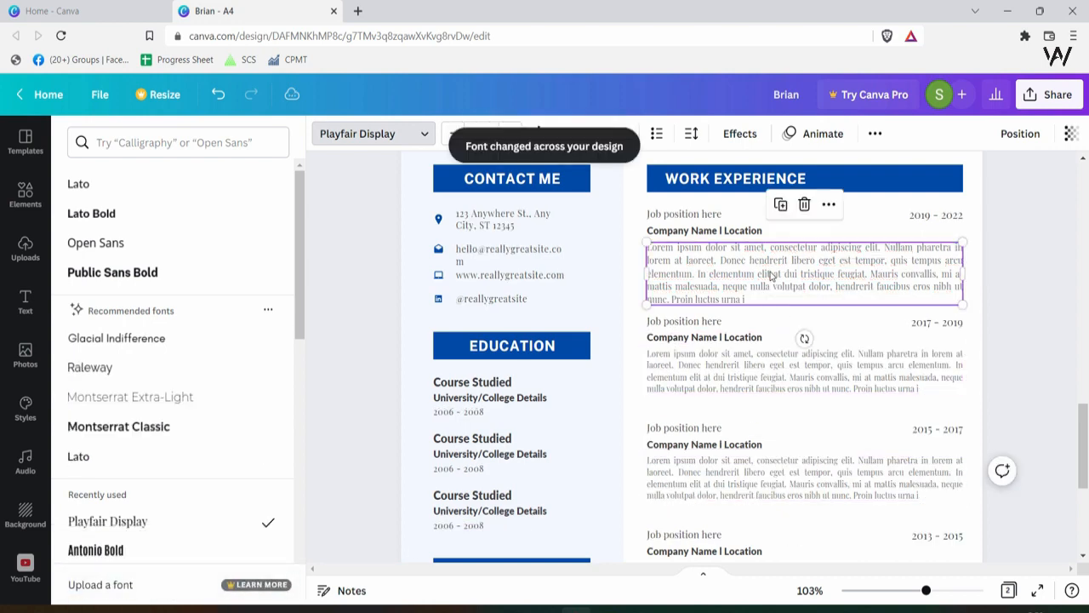
left_click(733, 389)
Try font size 10 on the first WORK EXPERIENCE description and set it back to 9.
left_click(739, 281)
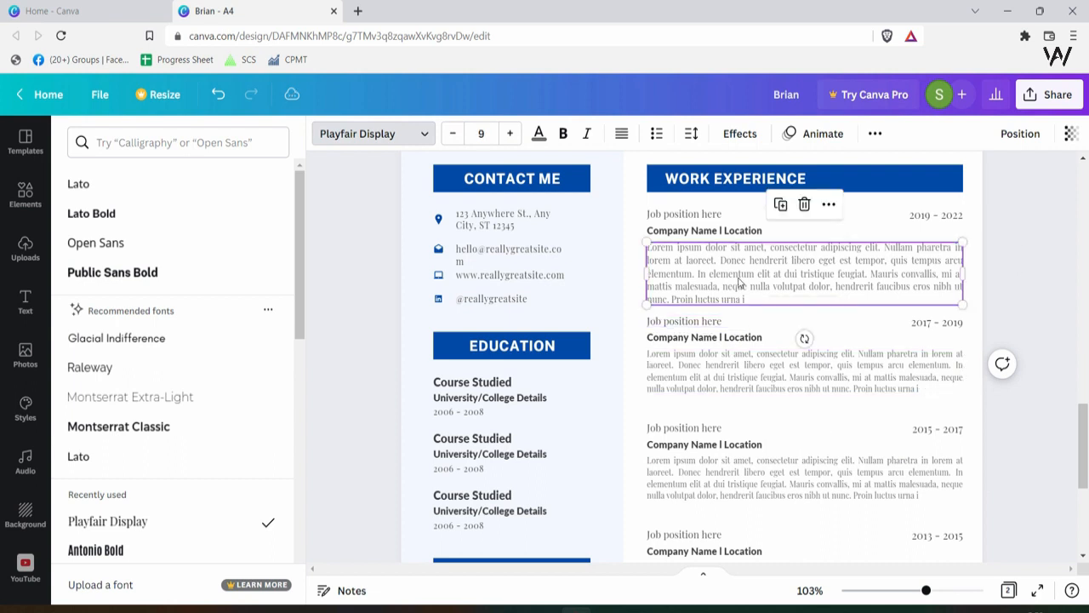
left_click(510, 134)
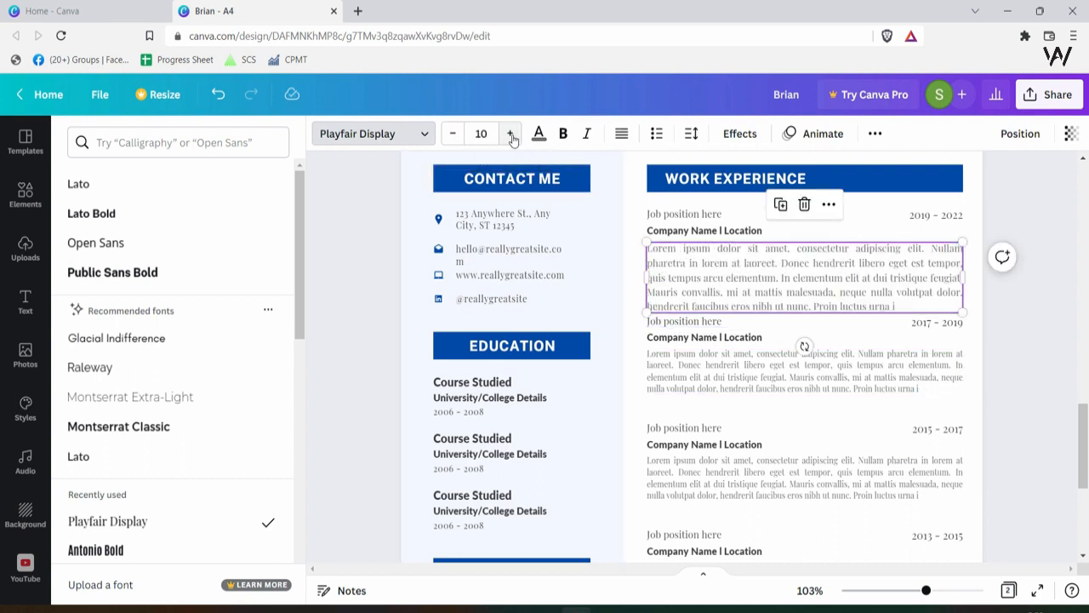
left_click(453, 133)
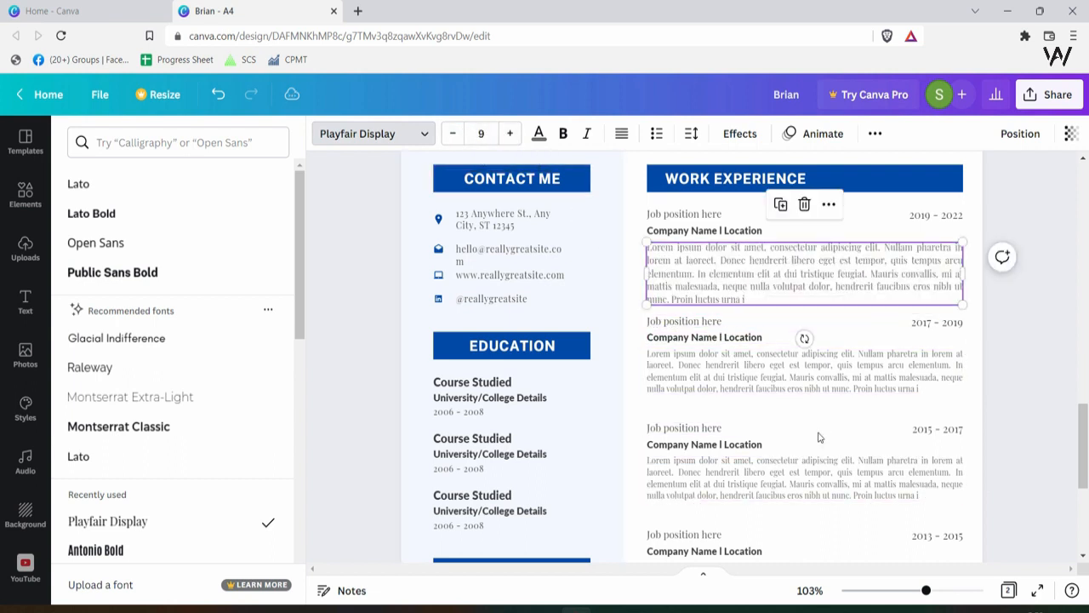
key("ctrl+z")
key("ctrl+shift+z")
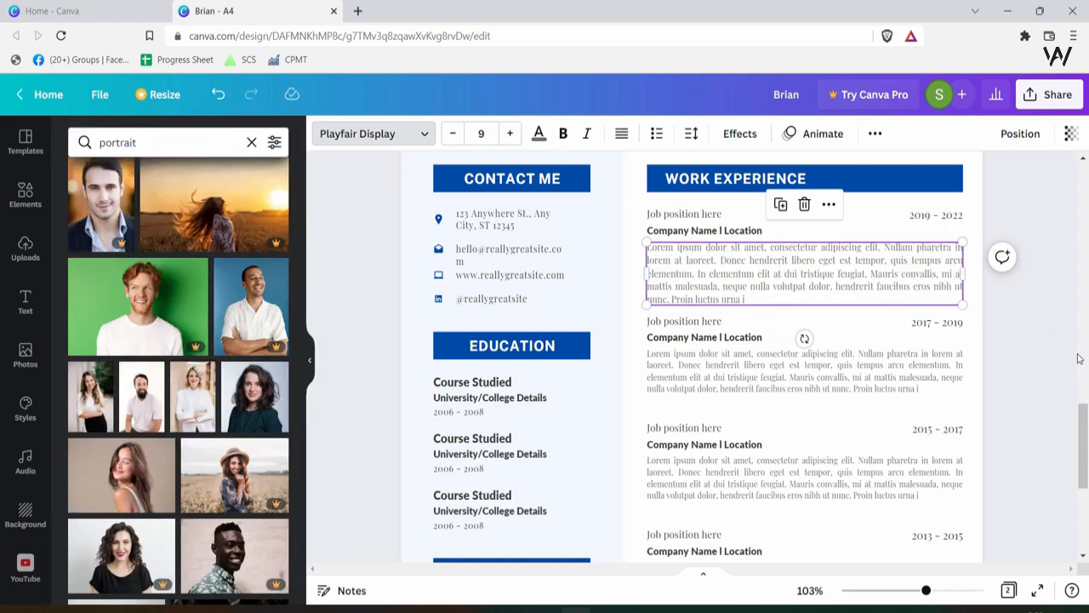
Check the remaining job descriptions and the REFERENCES text, and undo the font and size changes made to the resume.
left_click(925, 384)
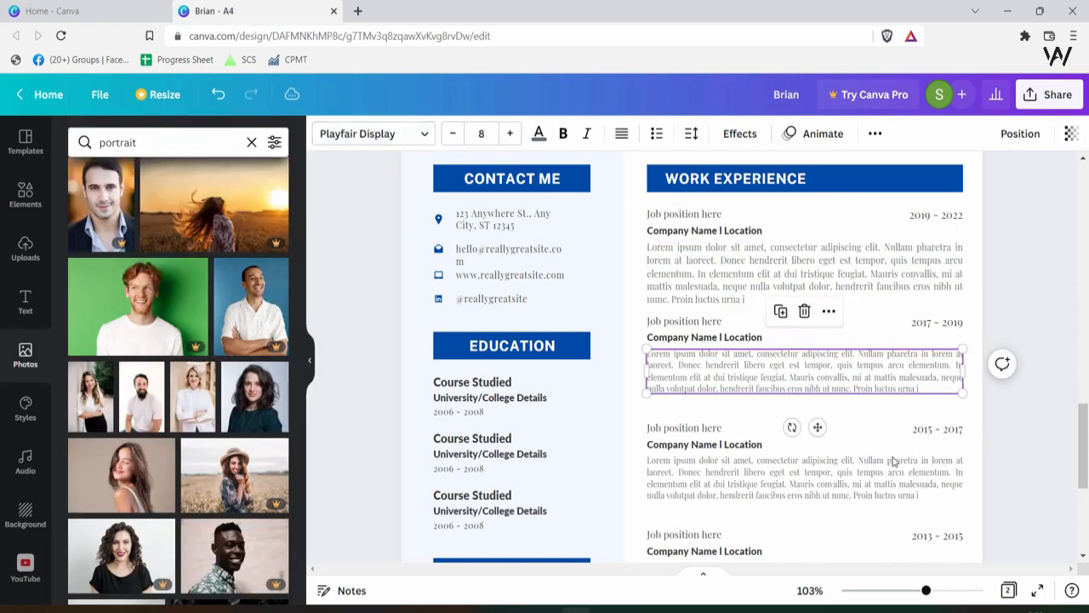
left_click(893, 461)
scroll(895, 466, "down", 3)
left_click(894, 366)
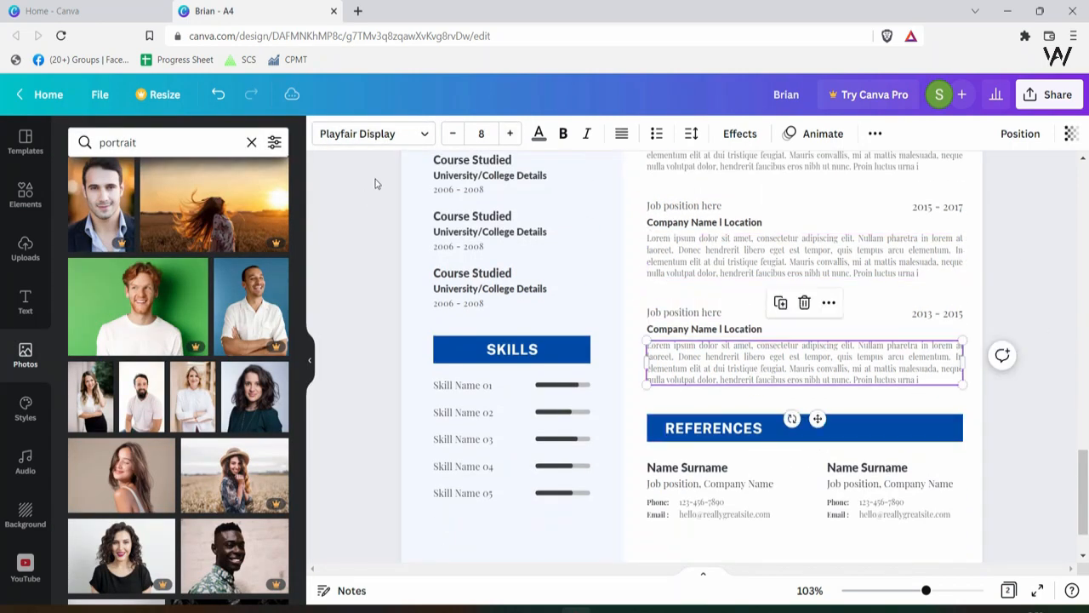
left_click(719, 515)
key("ctrl+z")
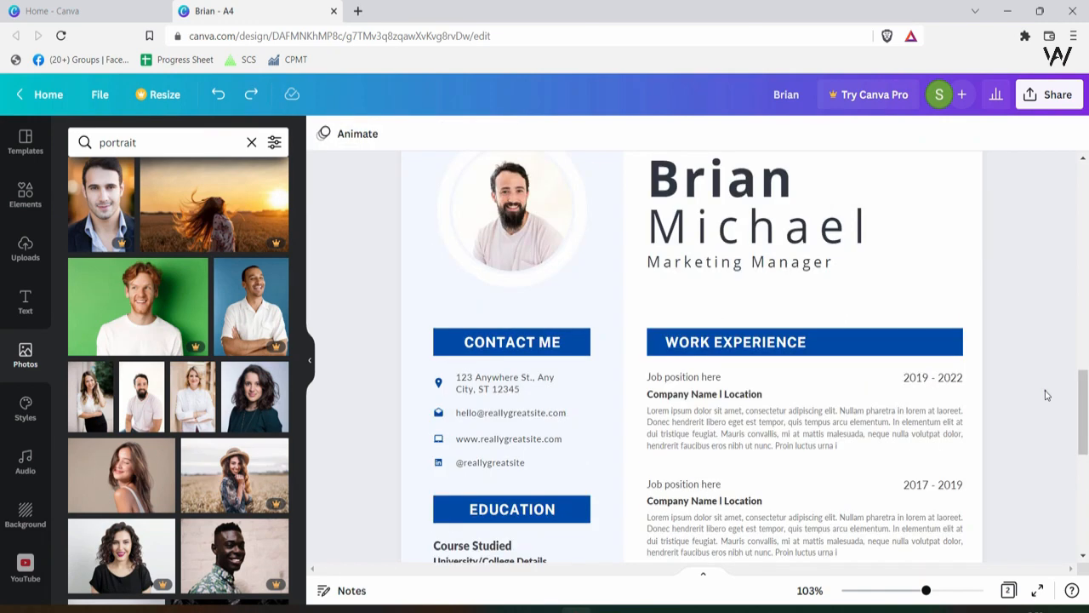
Review page 2, checking the header, the sidebar sections and the font and size of the WORK EXPERIENCE descriptions.
left_click(862, 436)
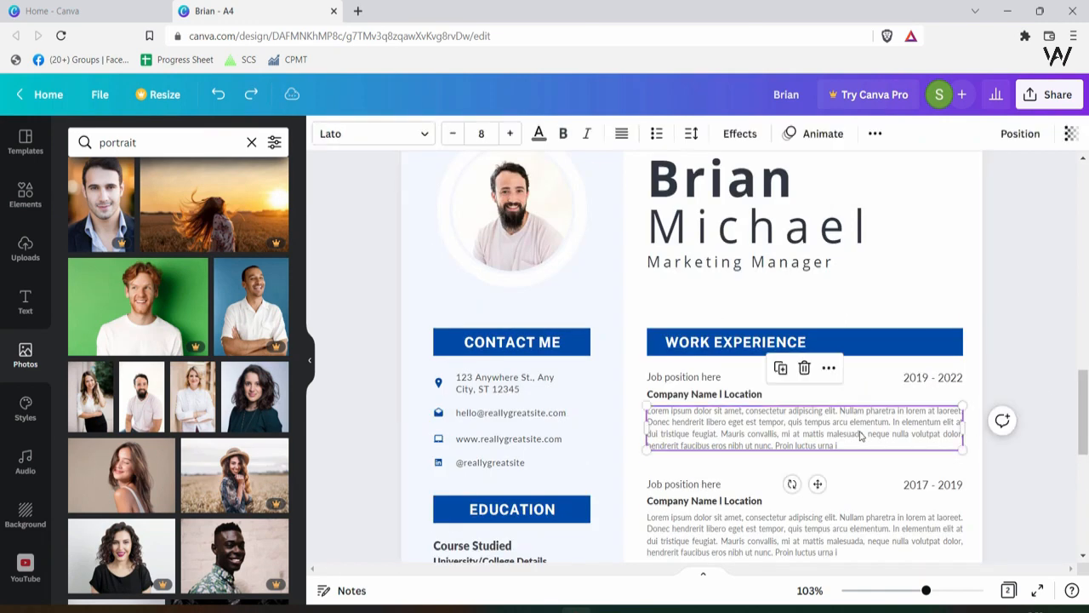
left_click(1043, 436)
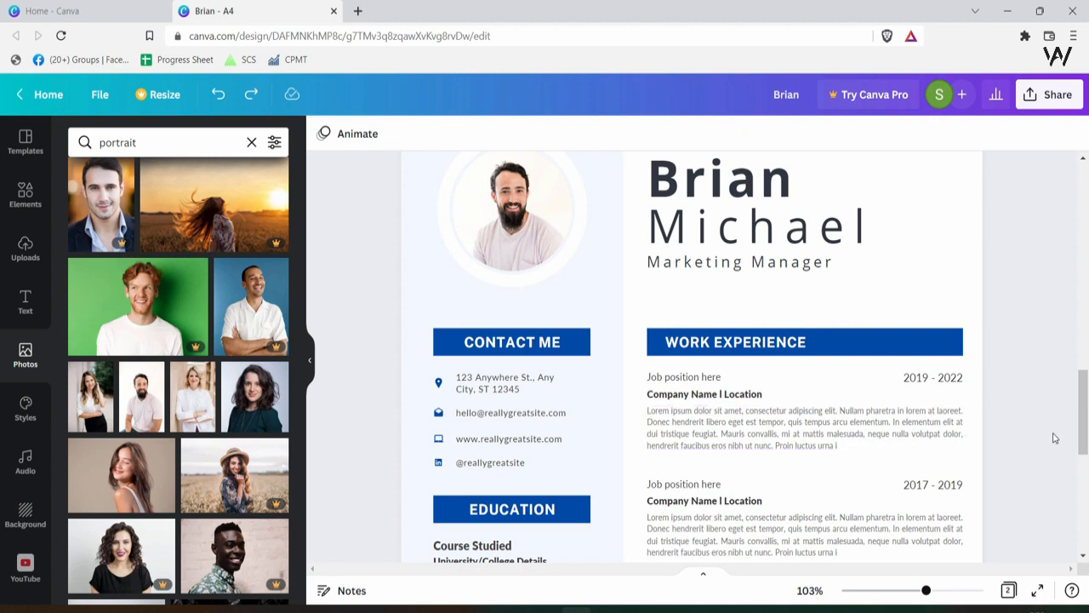
left_click(925, 436)
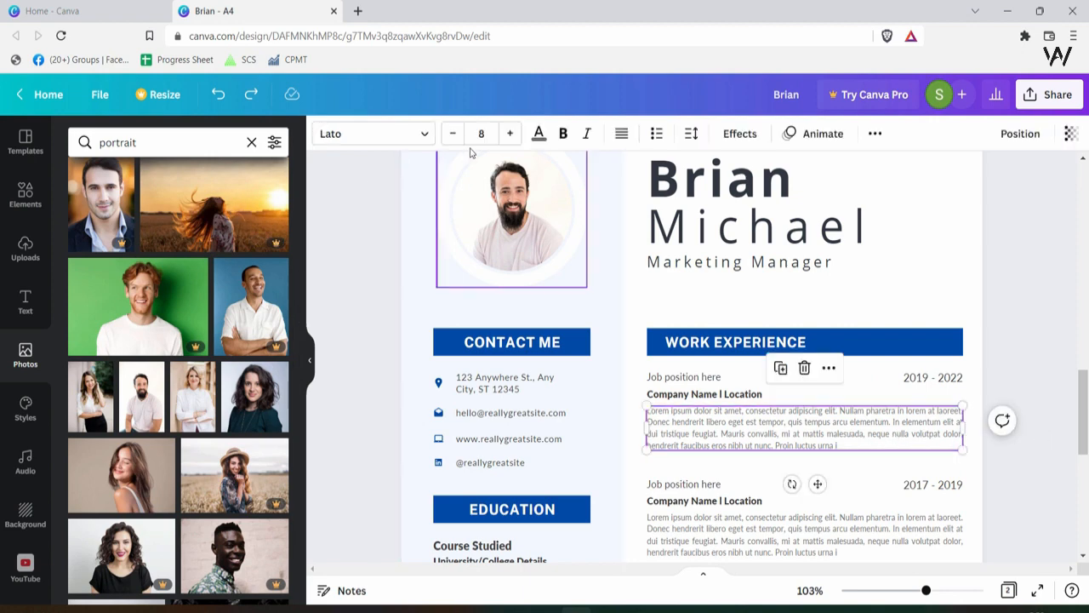
scroll(889, 449, "down", 3)
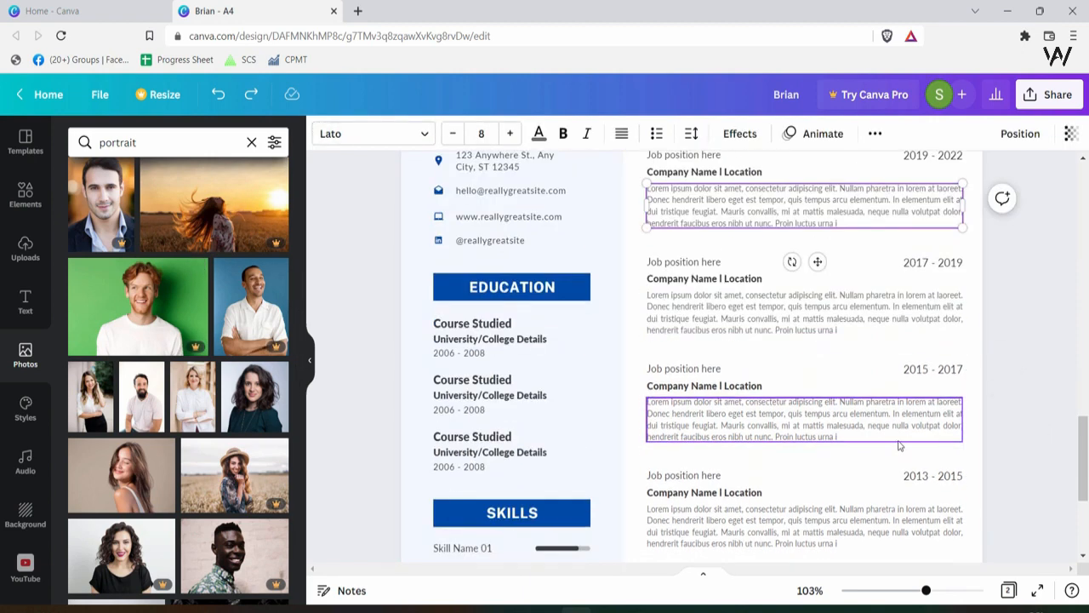
scroll(1012, 437, "down", 1)
scroll(1021, 435, "up", 5)
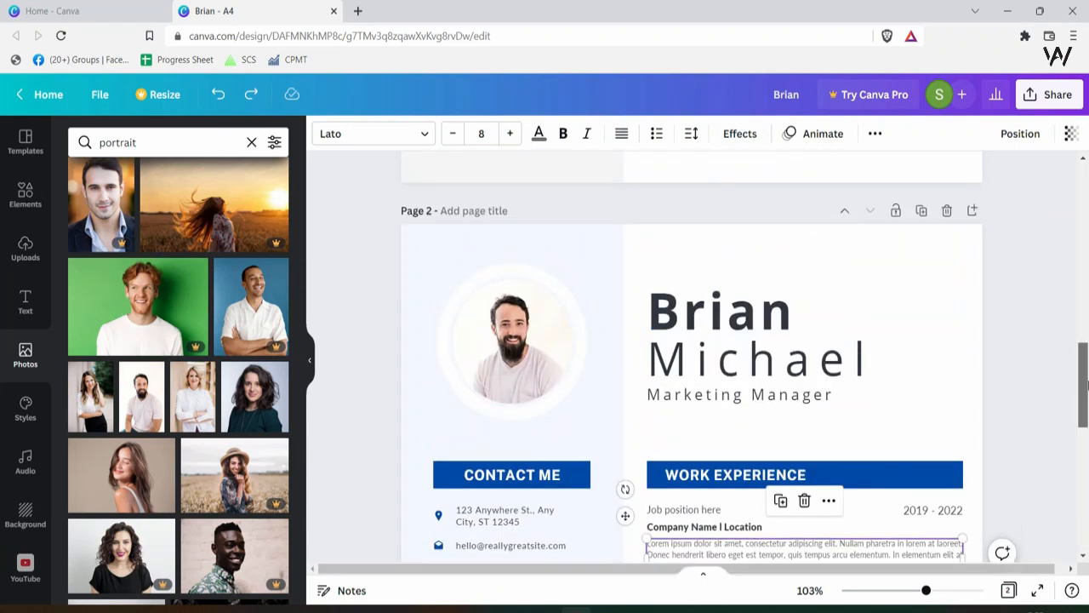
left_click_drag(1084, 381, 1084, 399)
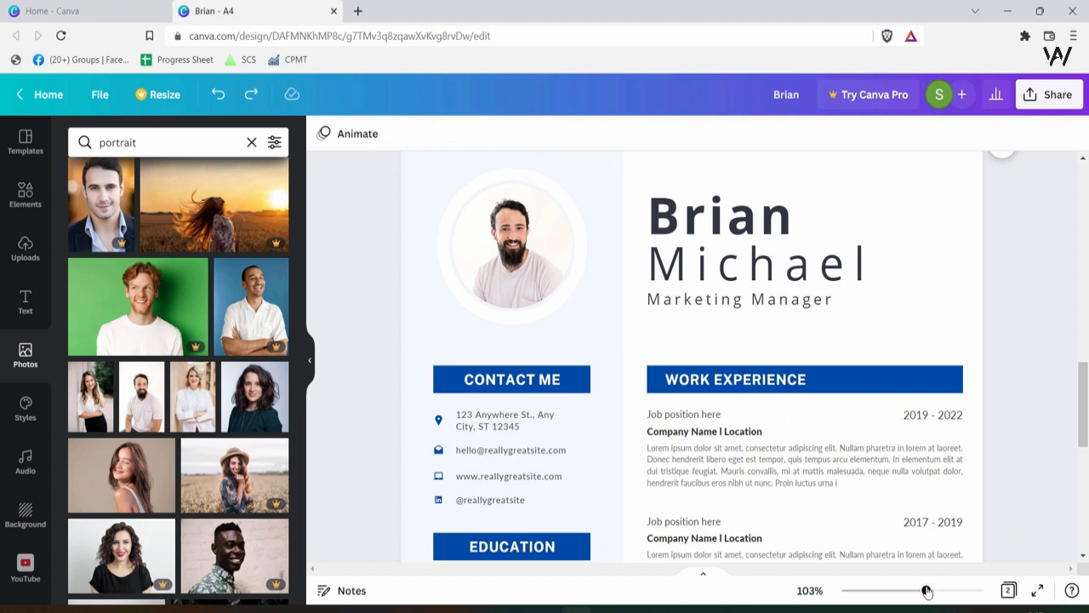
left_click_drag(927, 591, 917, 590)
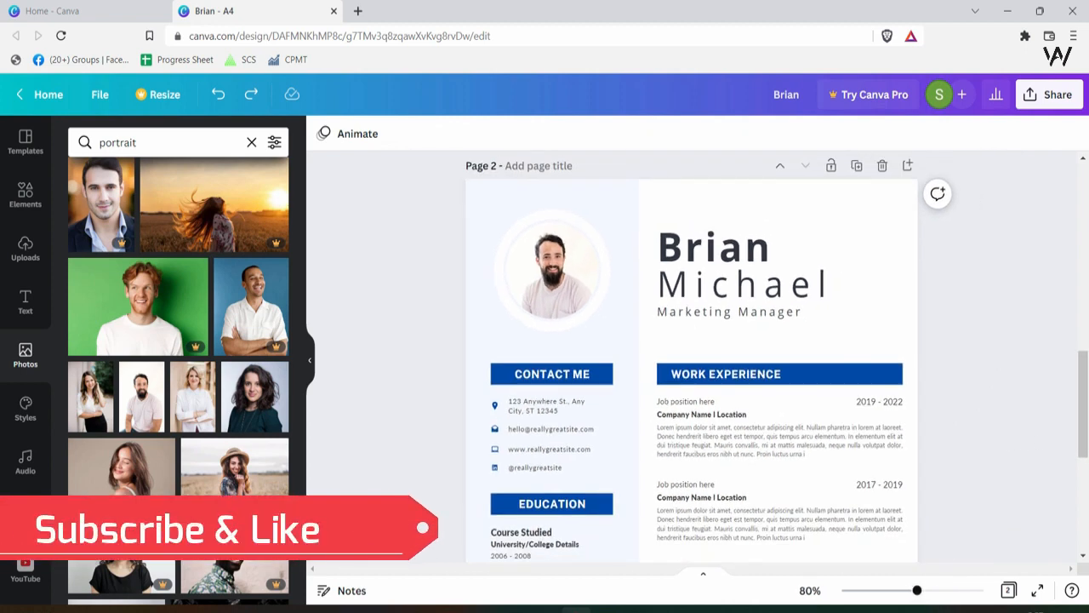
left_click_drag(1084, 395, 1083, 407)
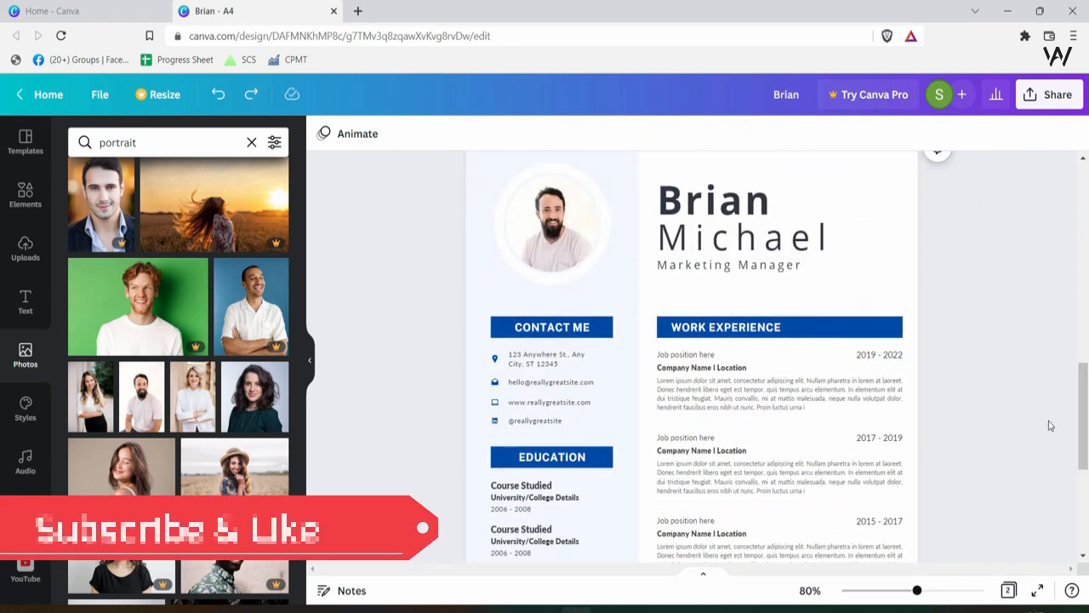
scroll(1049, 425, "up", 1)
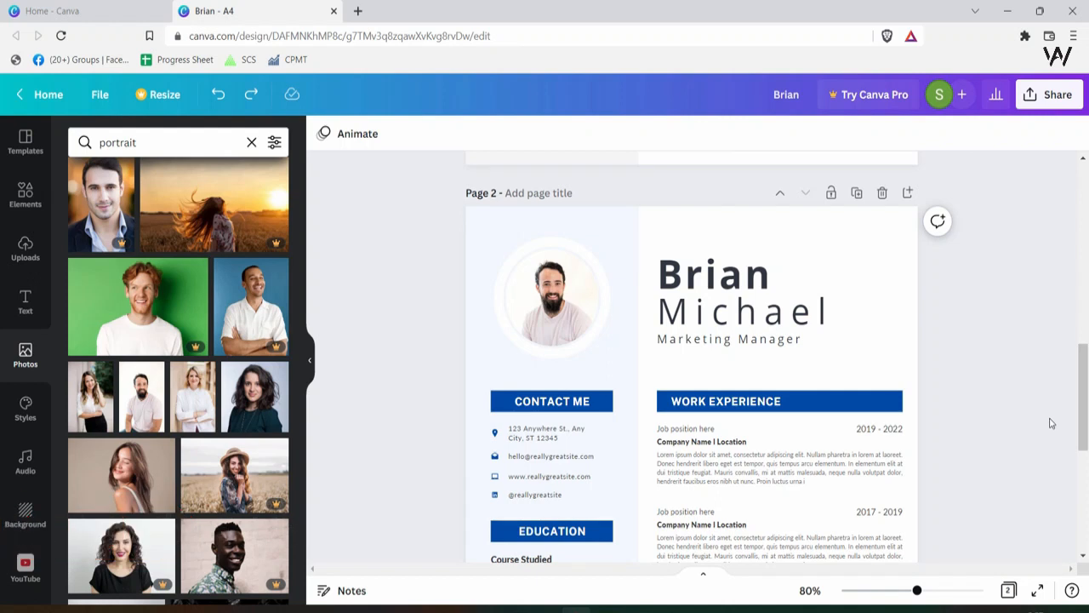